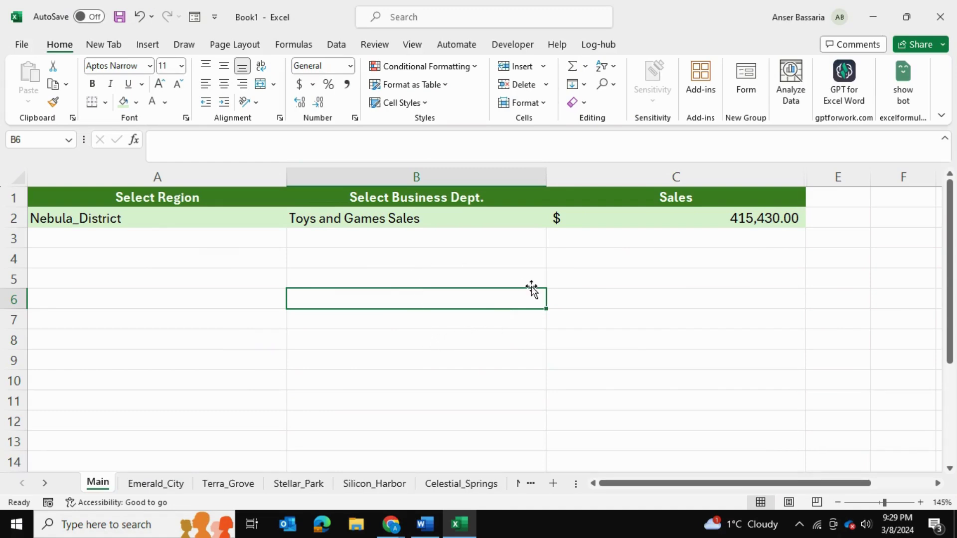
# Survey the Main sheet's region and department cells and each region sheet's sales table
pyautogui.click(261, 341)
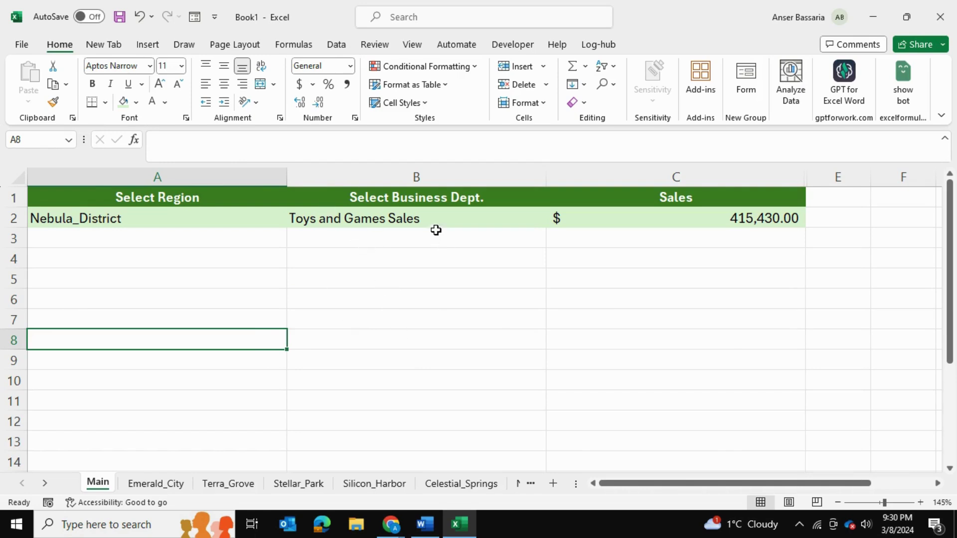
pyautogui.click(227, 222)
pyautogui.click(299, 217)
pyautogui.click(361, 270)
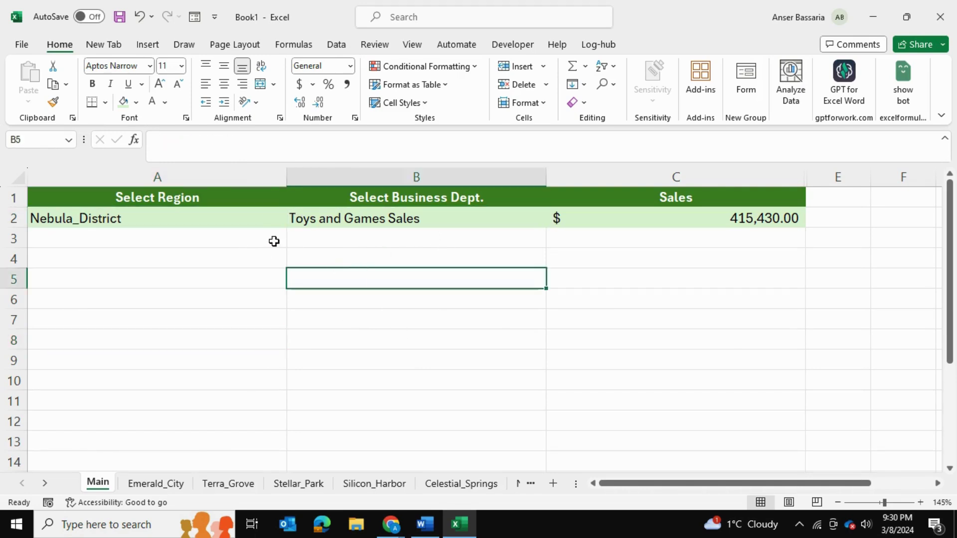
pyautogui.click(242, 213)
pyautogui.click(247, 295)
pyautogui.click(174, 484)
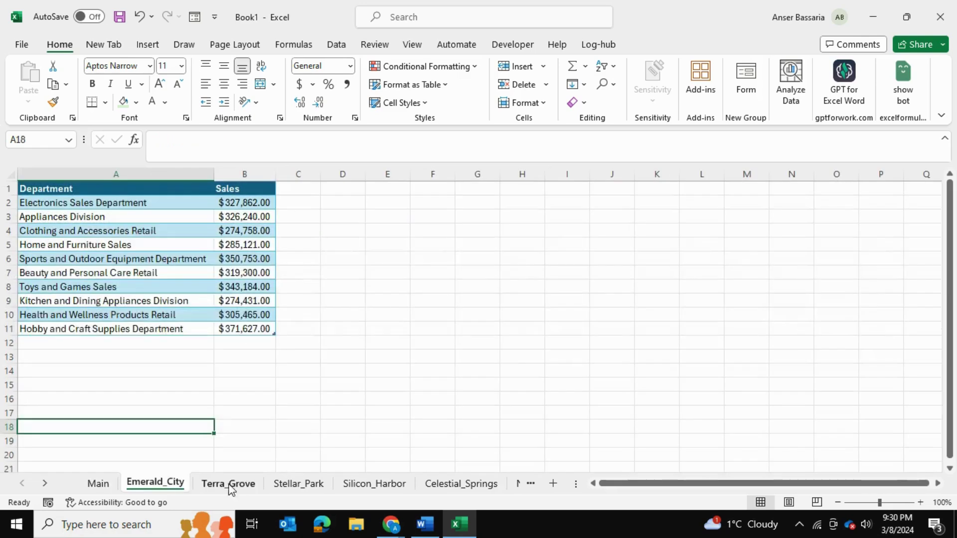
pyautogui.click(227, 484)
pyautogui.click(298, 483)
pyautogui.click(374, 485)
pyautogui.click(463, 484)
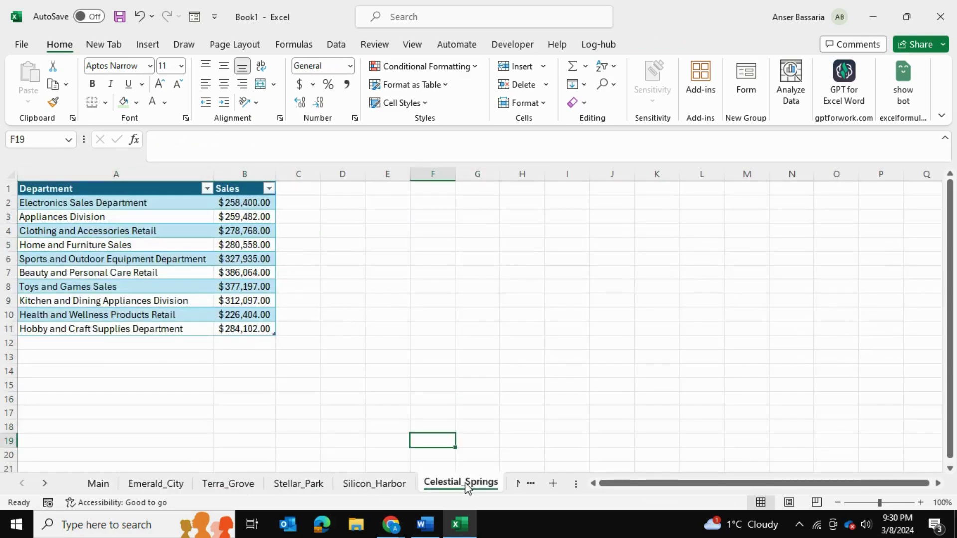
# Highlight a sheet's department and sales data, then review Main's region list without changing it
pyautogui.moveTo(157, 202); pyautogui.dragTo(247, 329)
pyautogui.click(98, 482)
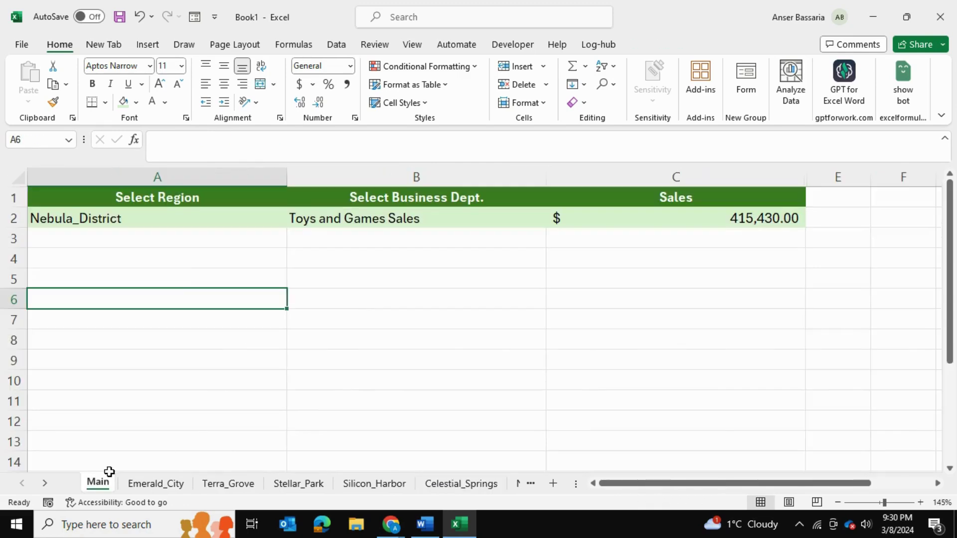
pyautogui.click(181, 219)
pyautogui.click(293, 220)
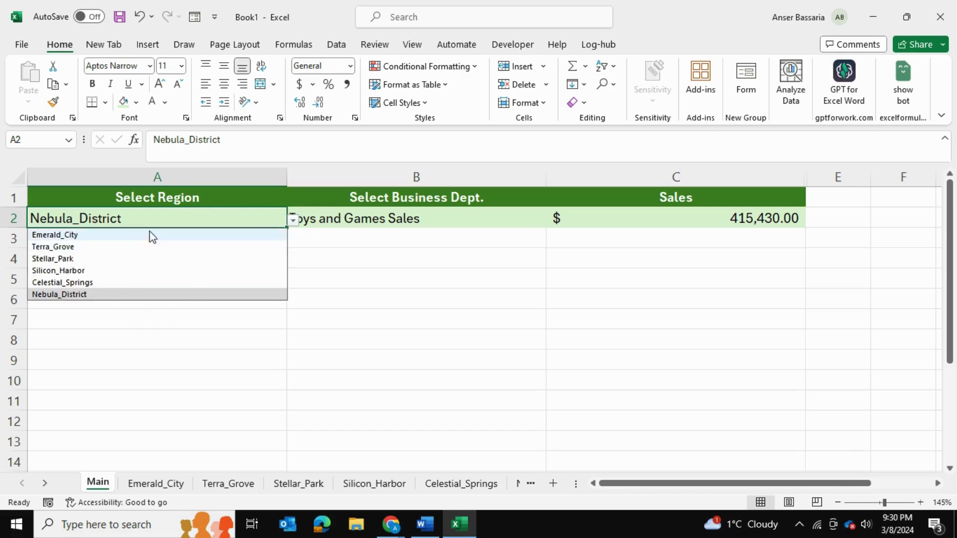
pyautogui.click(225, 378)
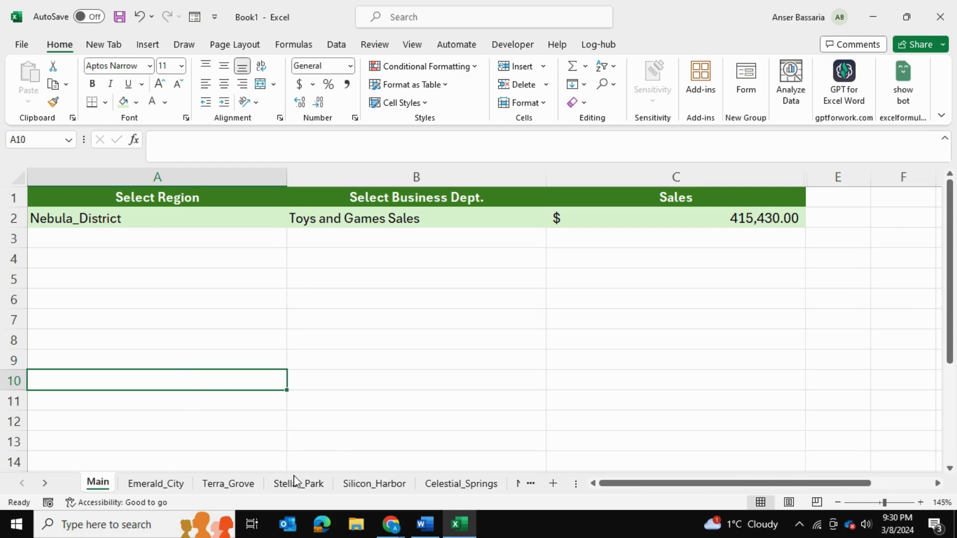
# Inspect the Stellar_Park sheet's department names and its Home and Furniture Sales value
pyautogui.click(305, 487)
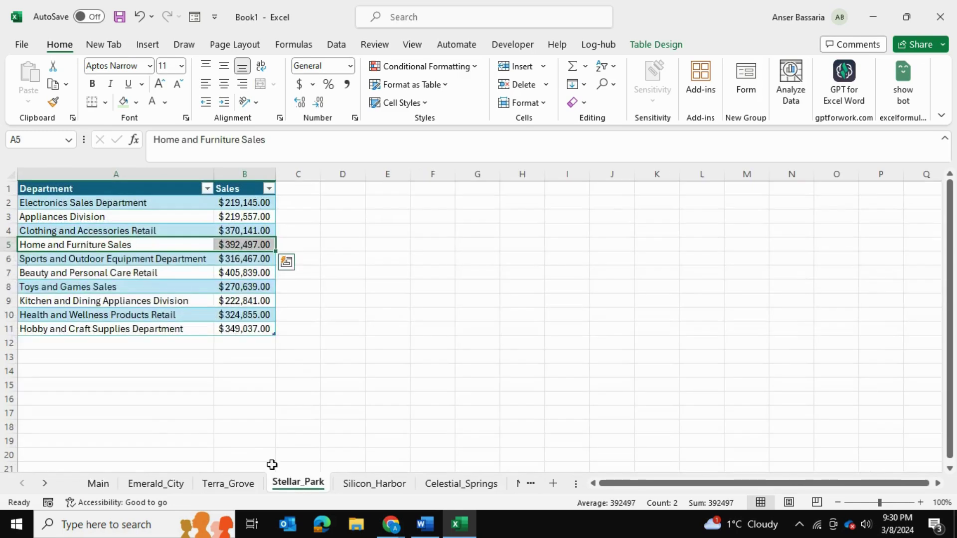
pyautogui.click(175, 399)
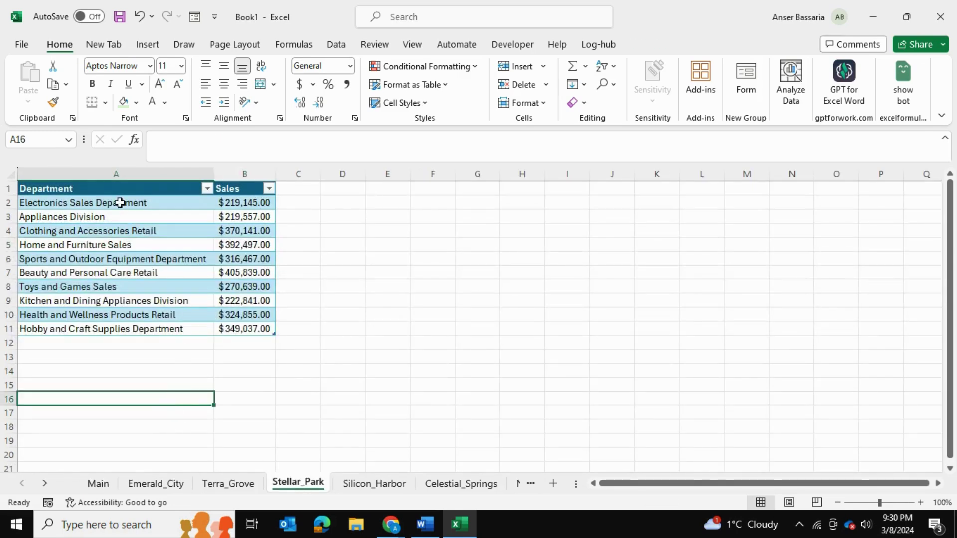
pyautogui.moveTo(111, 232); pyautogui.dragTo(111, 273)
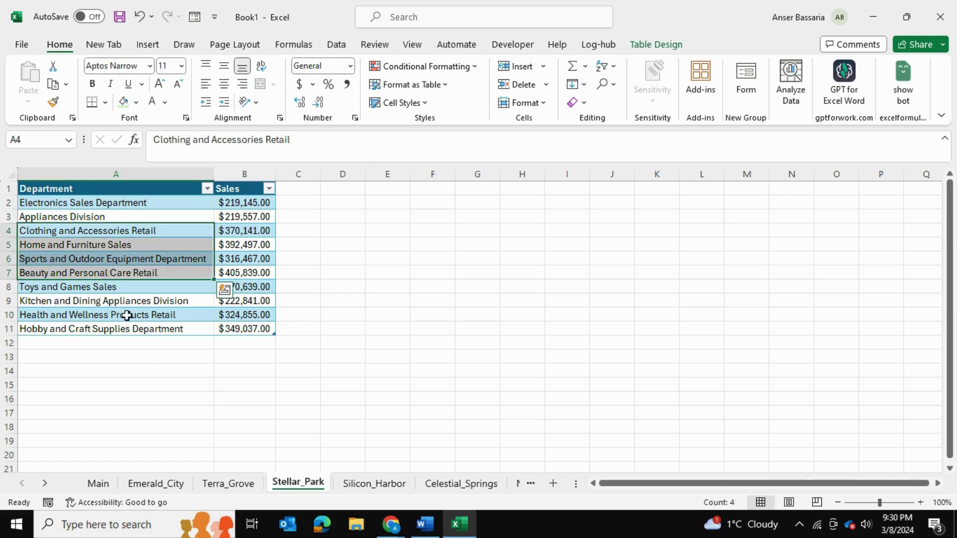
pyautogui.click(232, 247)
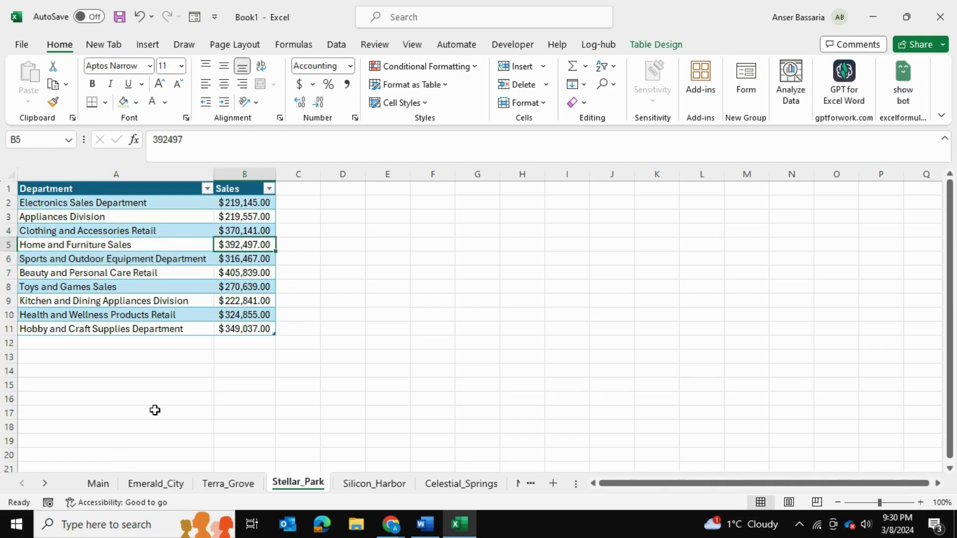
pyautogui.click(242, 262)
pyautogui.click(241, 242)
# Highlight Stellar_Park's department names A2:A11 and sales figures B2:B11
pyautogui.click(175, 486)
pyautogui.click(227, 485)
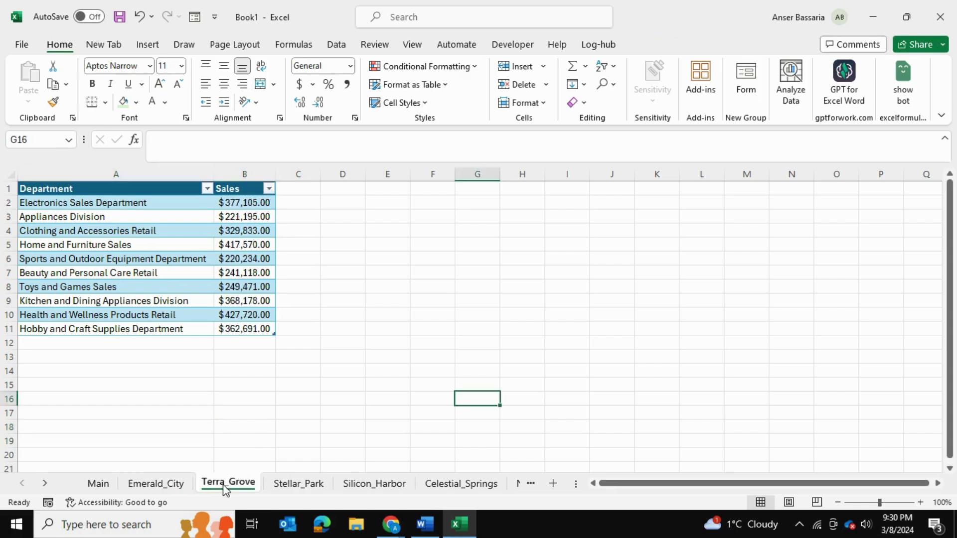
pyautogui.click(295, 484)
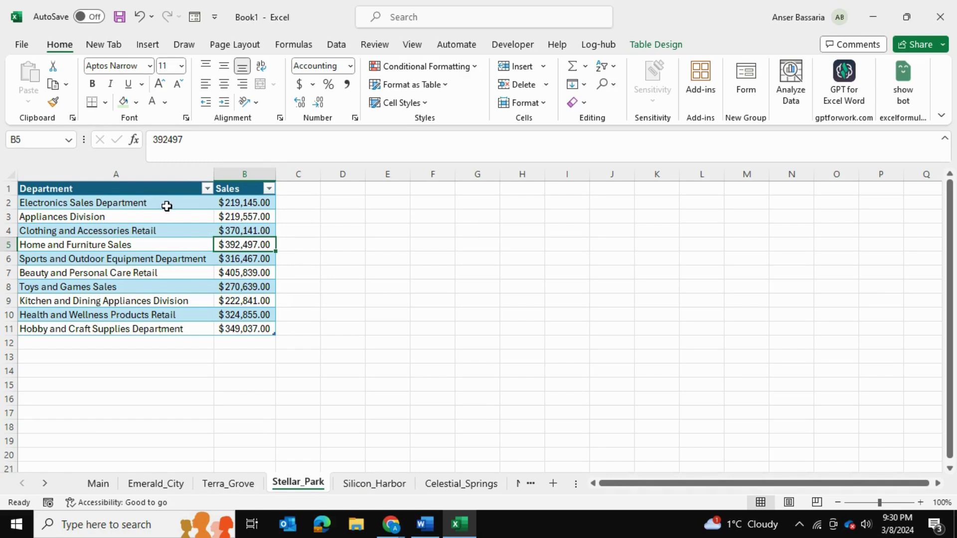
pyautogui.moveTo(174, 205); pyautogui.dragTo(178, 329)
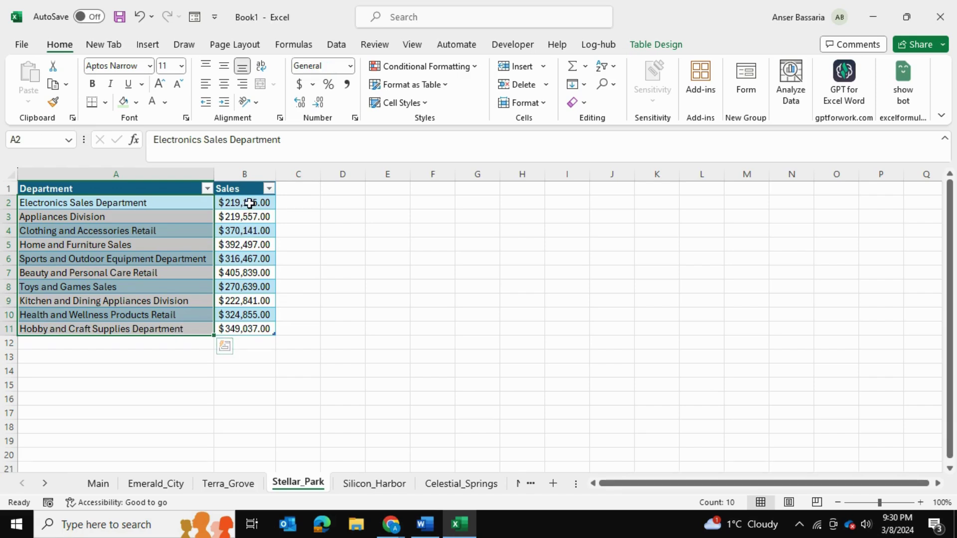
pyautogui.moveTo(249, 204); pyautogui.dragTo(261, 326)
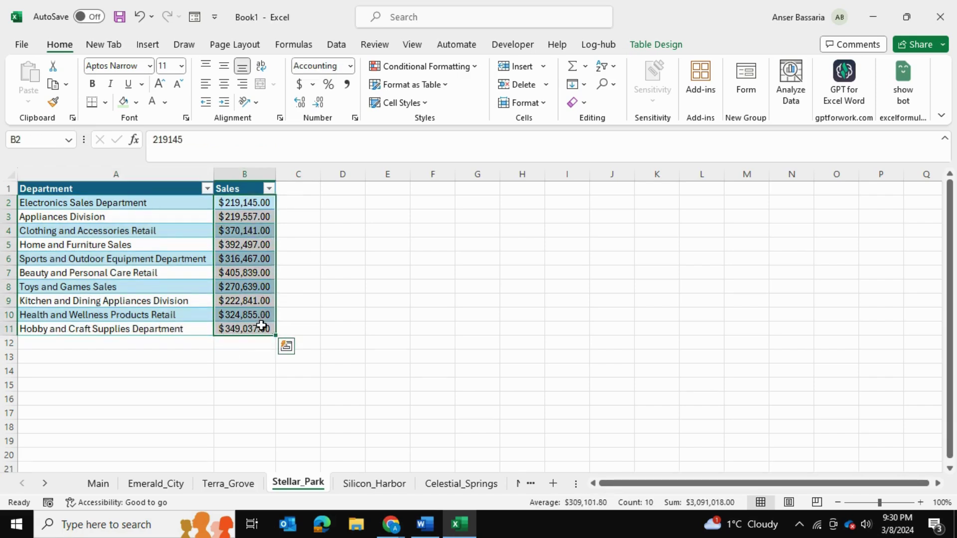
pyautogui.click(98, 484)
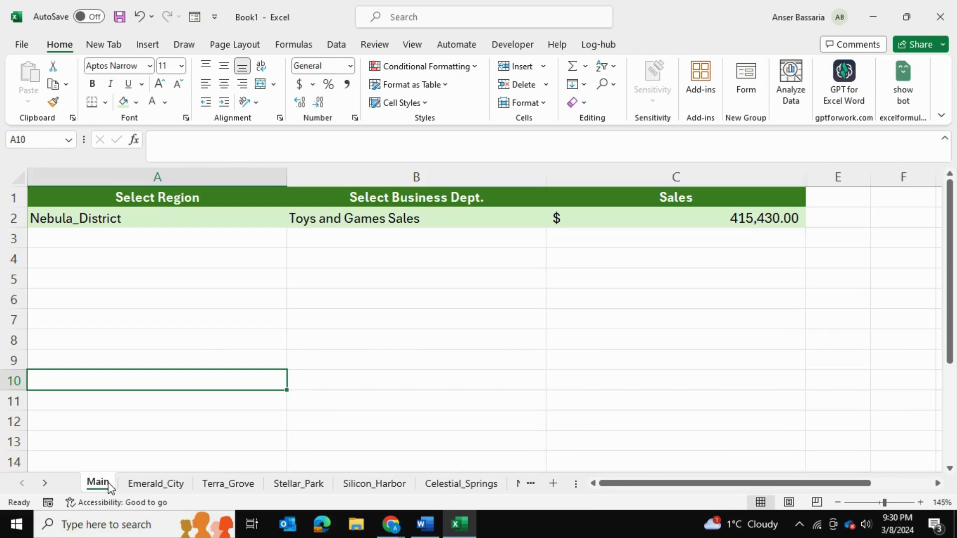
# Select Terra_Grove in A2 so Sales shows 249,471.00, then compare on the Terra_Grove sheet
pyautogui.click(177, 211)
pyautogui.click(293, 220)
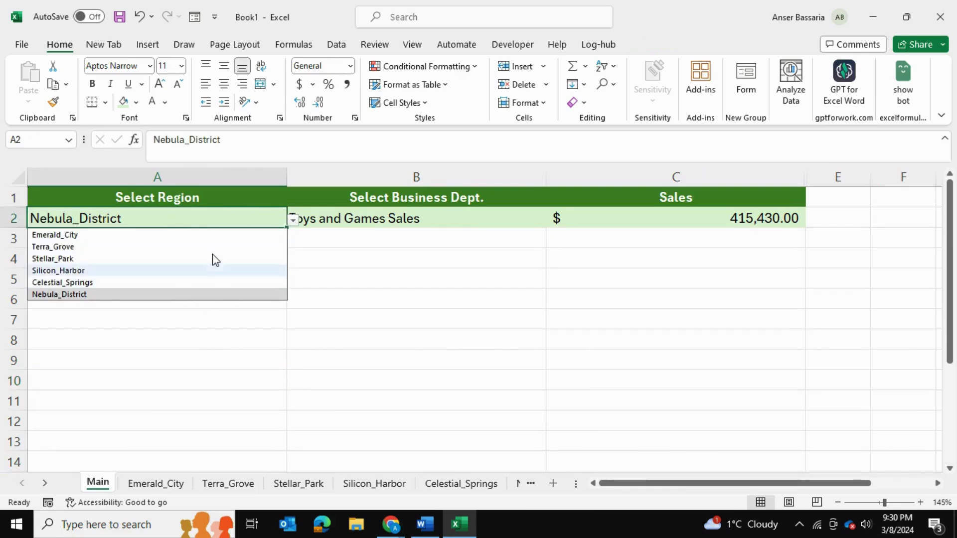
pyautogui.click(145, 247)
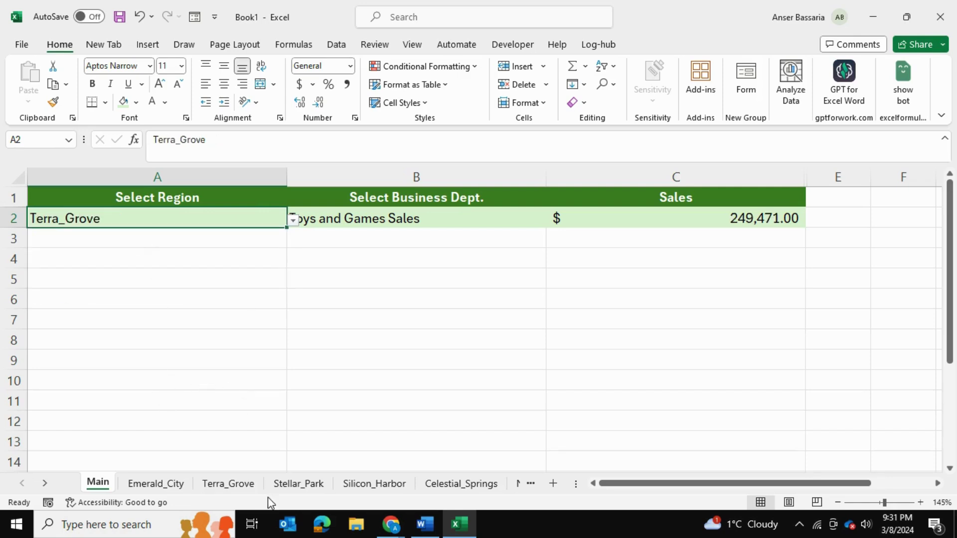
pyautogui.click(320, 214)
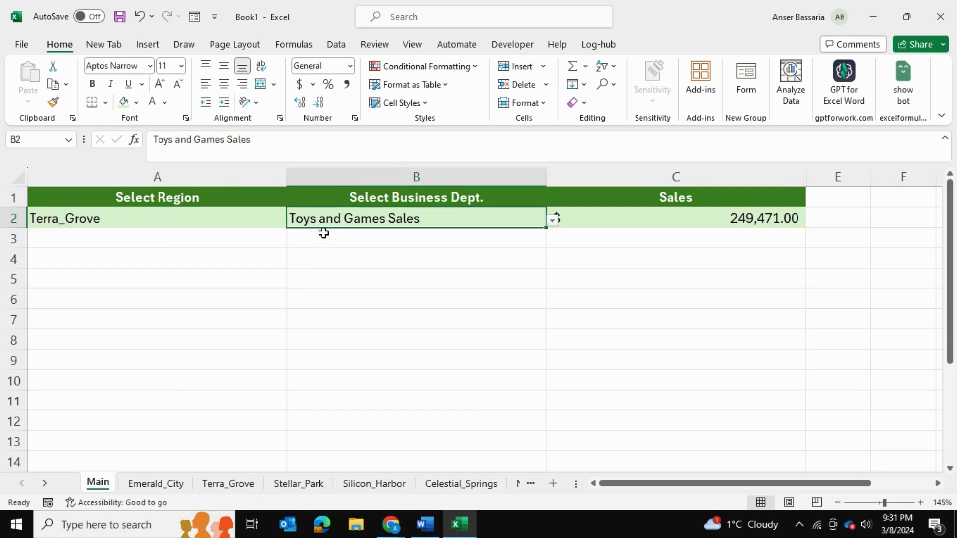
pyautogui.click(554, 221)
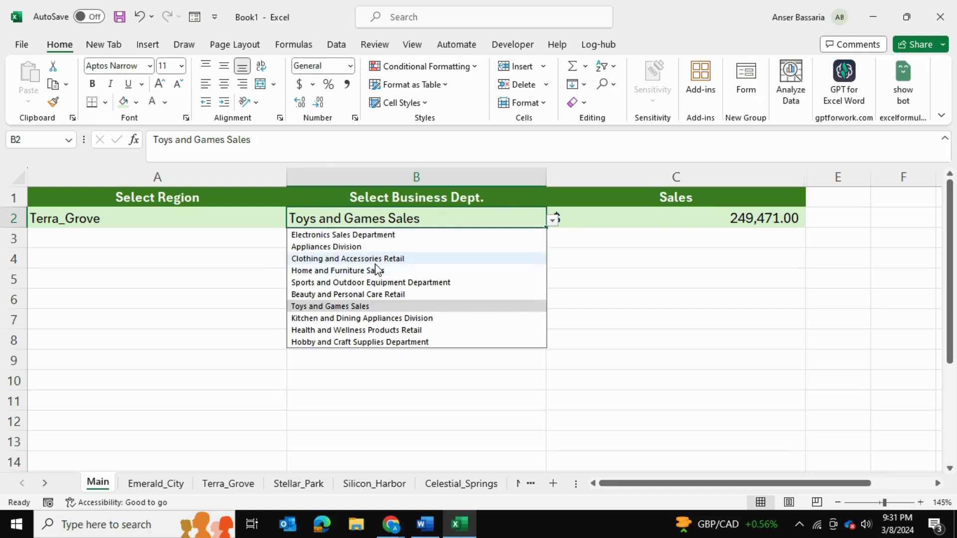
pyautogui.click(234, 321)
pyautogui.click(238, 484)
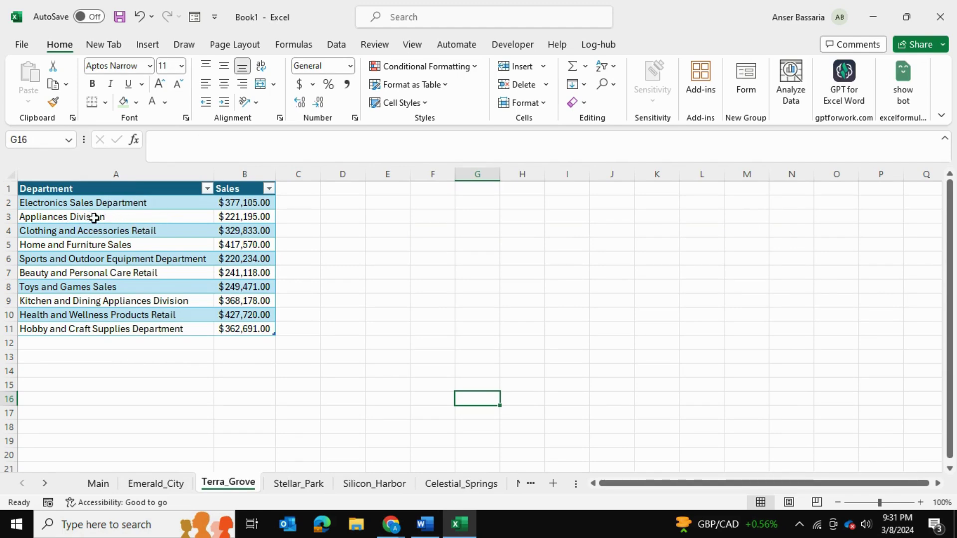
# Choose Appliances Division in B2 and confirm the 221,195.00 figure against the Terra_Grove sheet
pyautogui.click(97, 483)
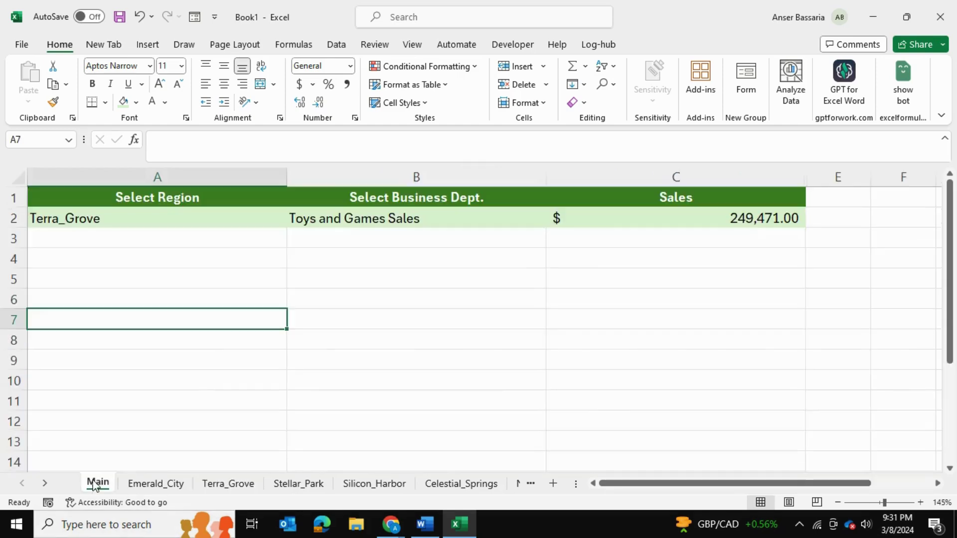
pyautogui.click(526, 213)
pyautogui.click(553, 220)
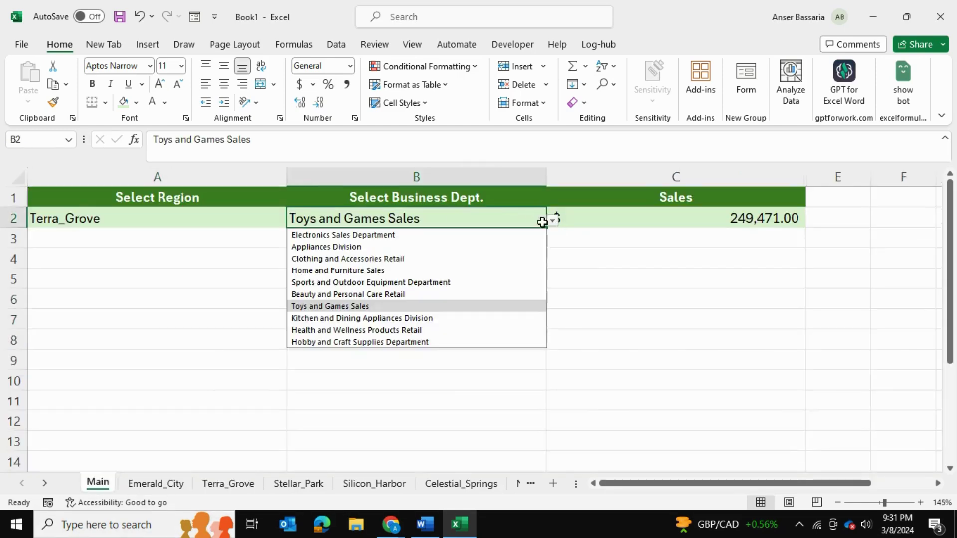
pyautogui.click(386, 247)
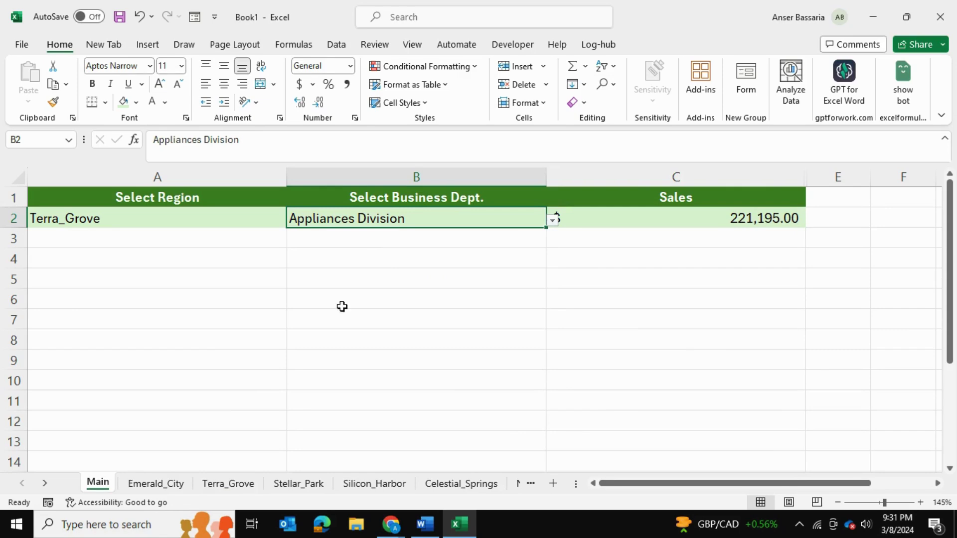
pyautogui.click(216, 483)
pyautogui.click(243, 217)
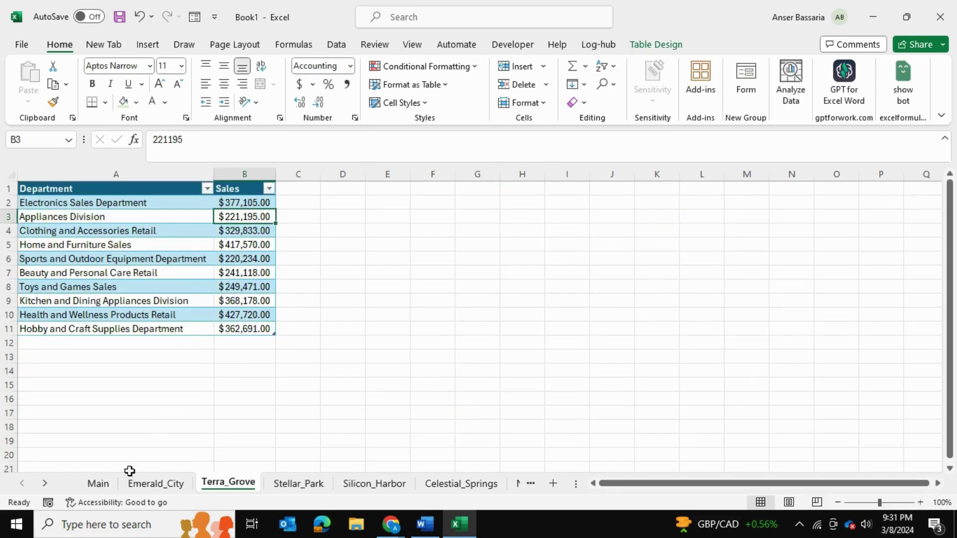
pyautogui.click(98, 483)
pyautogui.click(636, 212)
pyautogui.click(576, 314)
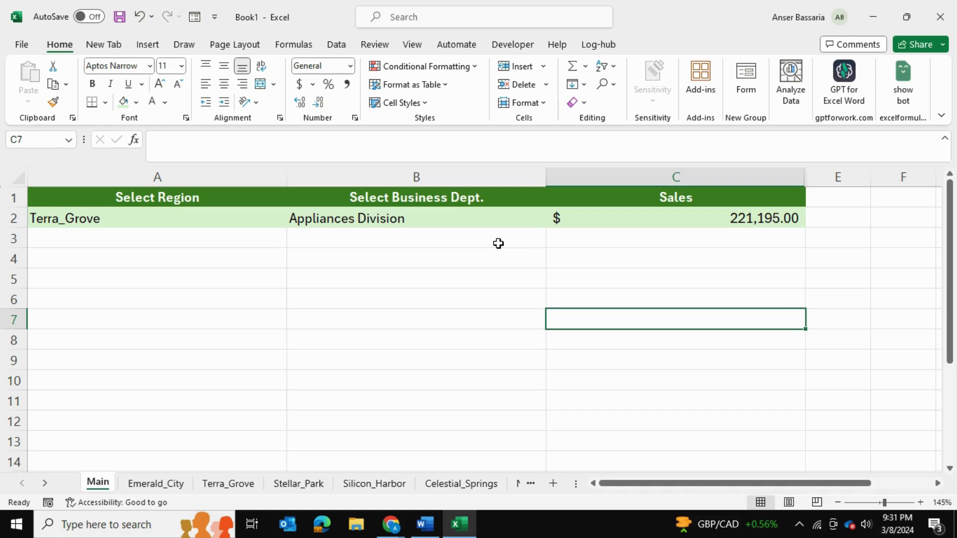
pyautogui.press('Down')
pyautogui.press('Down')
pyautogui.press('Left')
pyautogui.press('Left')
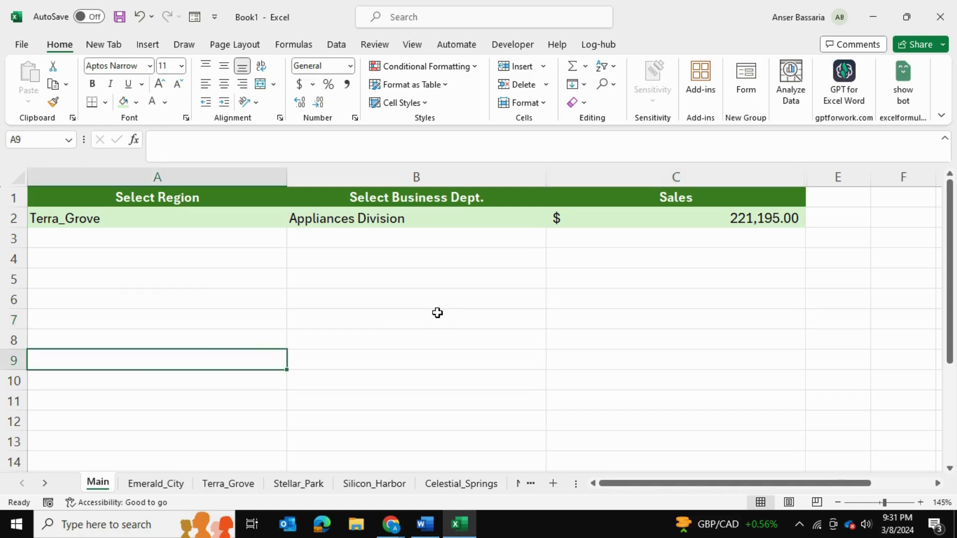
pyautogui.click(236, 227)
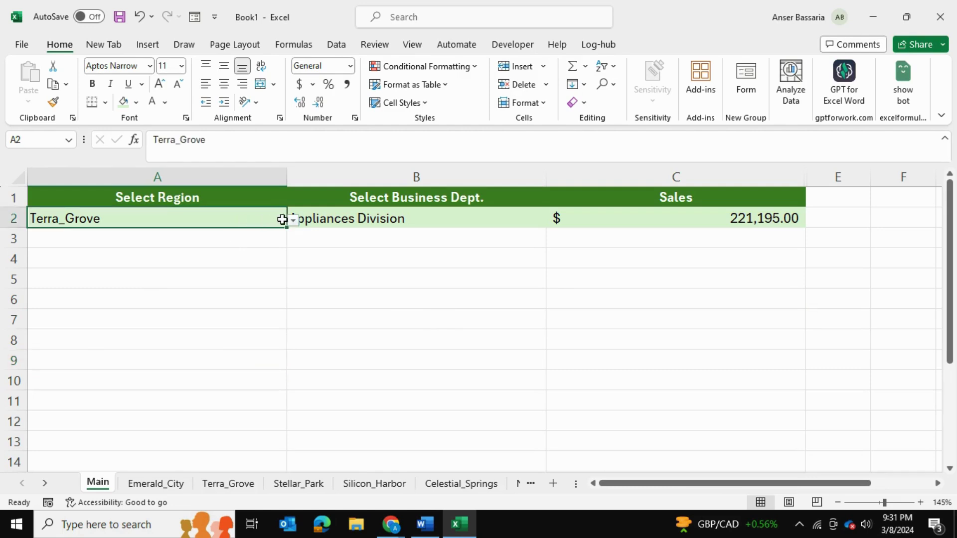
pyautogui.click(283, 219)
pyautogui.click(431, 281)
pyautogui.click(418, 217)
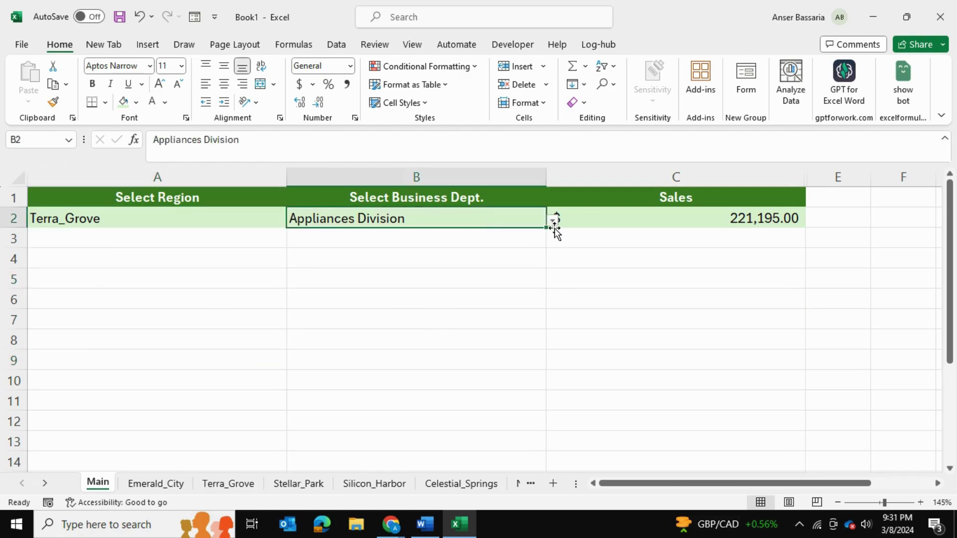
pyautogui.click(553, 220)
pyautogui.click(655, 300)
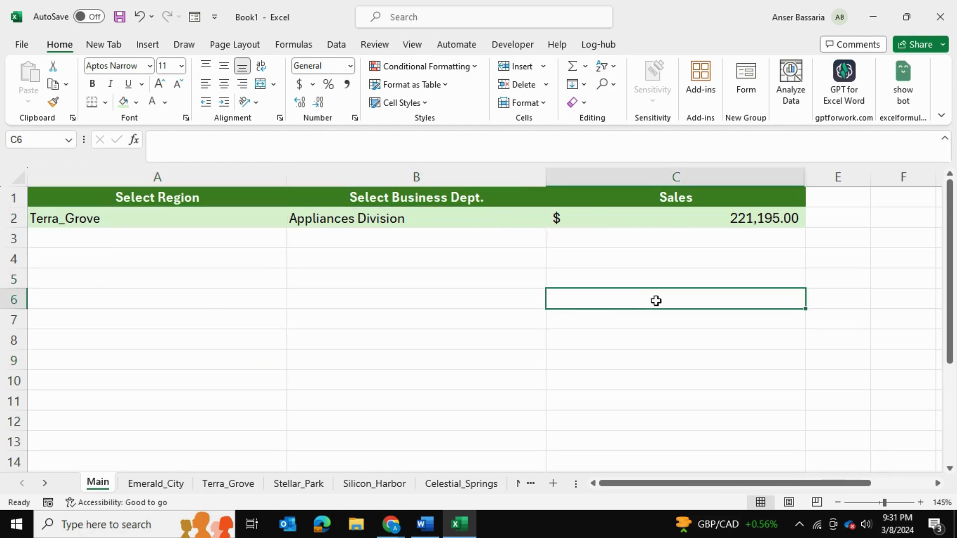
pyautogui.click(184, 225)
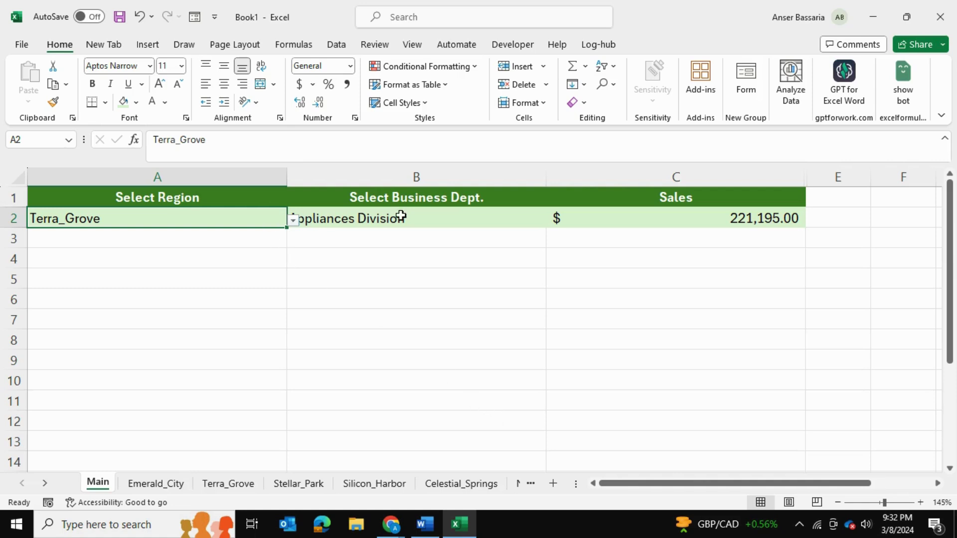
pyautogui.click(401, 214)
pyautogui.click(552, 220)
pyautogui.click(628, 265)
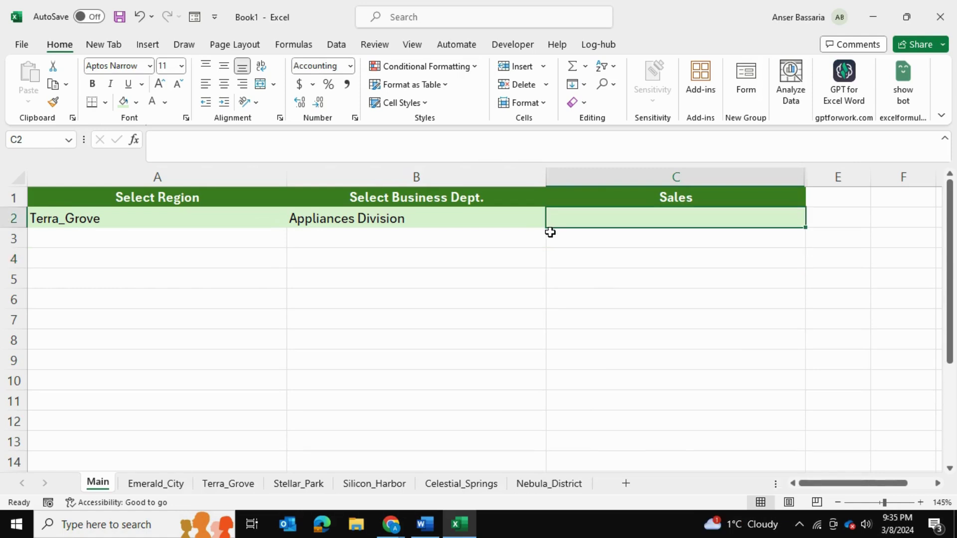
# Type =sumif(indirect( in C2 and insert the region cell A2 reference
pyautogui.write('=')
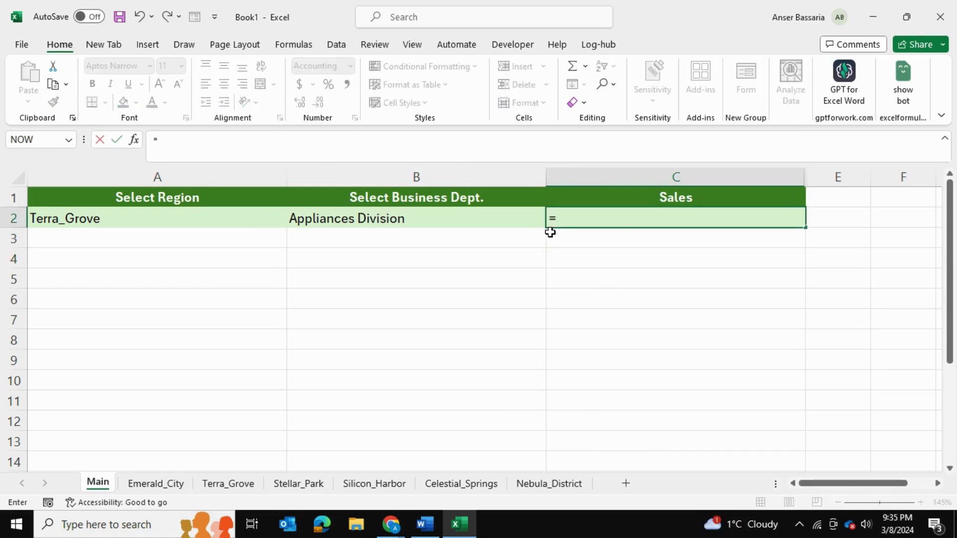
pyautogui.write('sumi')
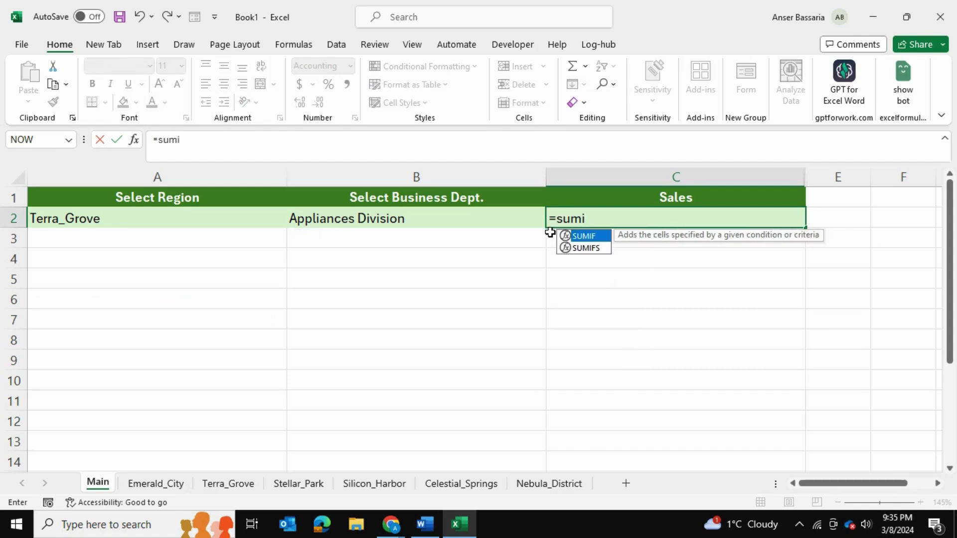
pyautogui.write('f(')
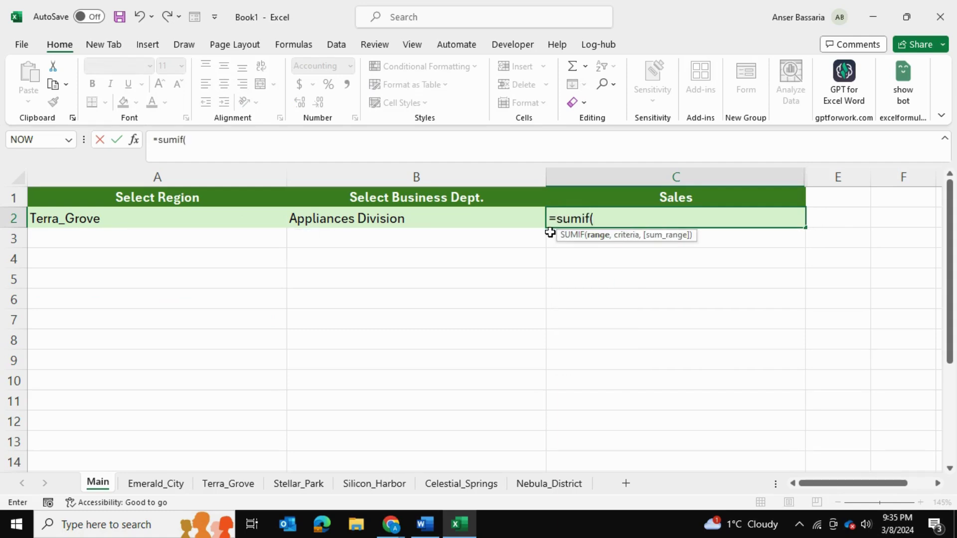
pyautogui.write('id')
pyautogui.press('BackSpace')
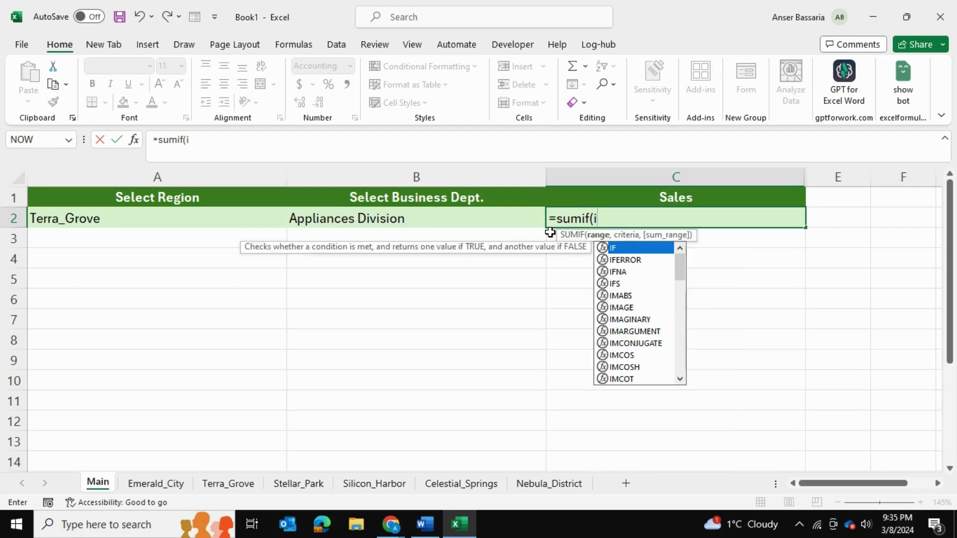
pyautogui.write('ndirect(')
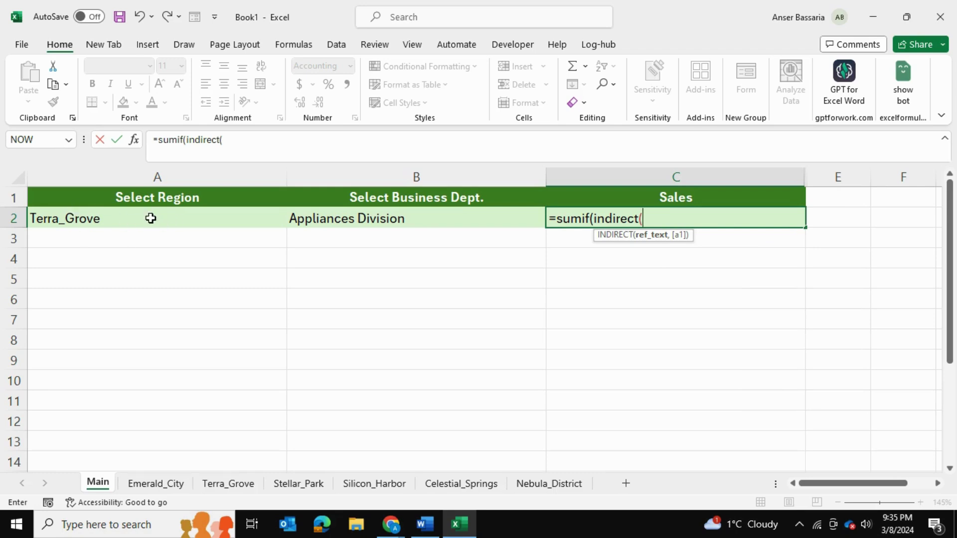
pyautogui.click(150, 219)
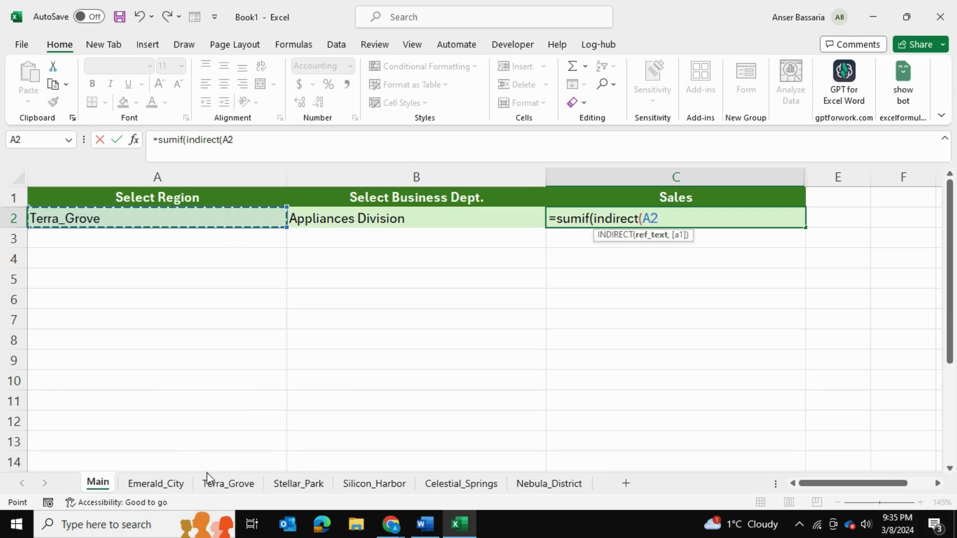
# Append &"!A:A" after A2 and close INDIRECT with ")," ready for the criteria
pyautogui.click(96, 481)
pyautogui.write('&"!')
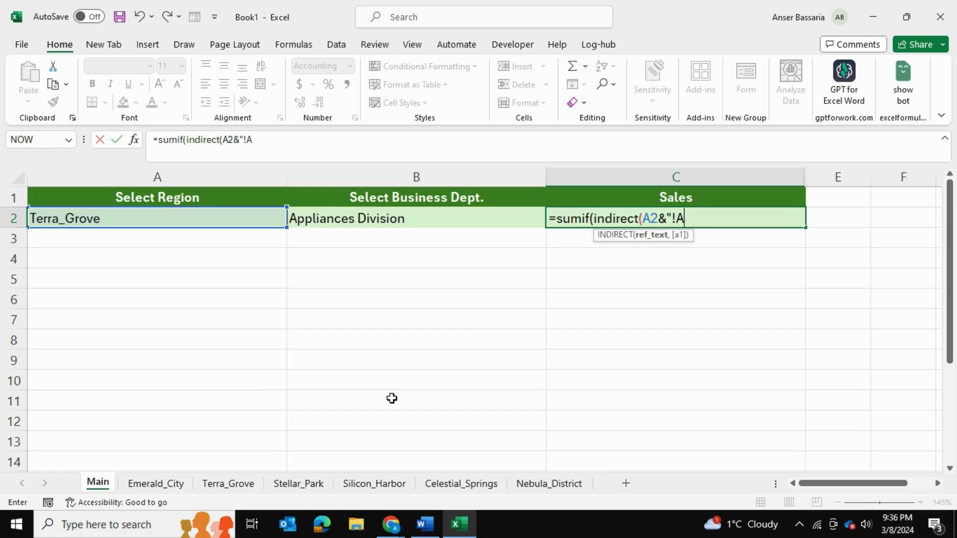
pyautogui.write('A')
pyautogui.write(',')
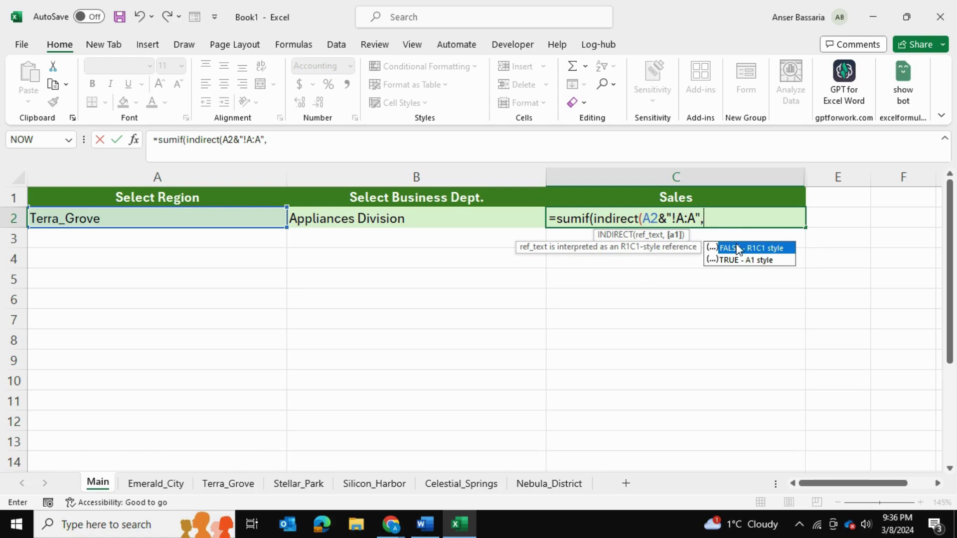
pyautogui.press('BackSpace')
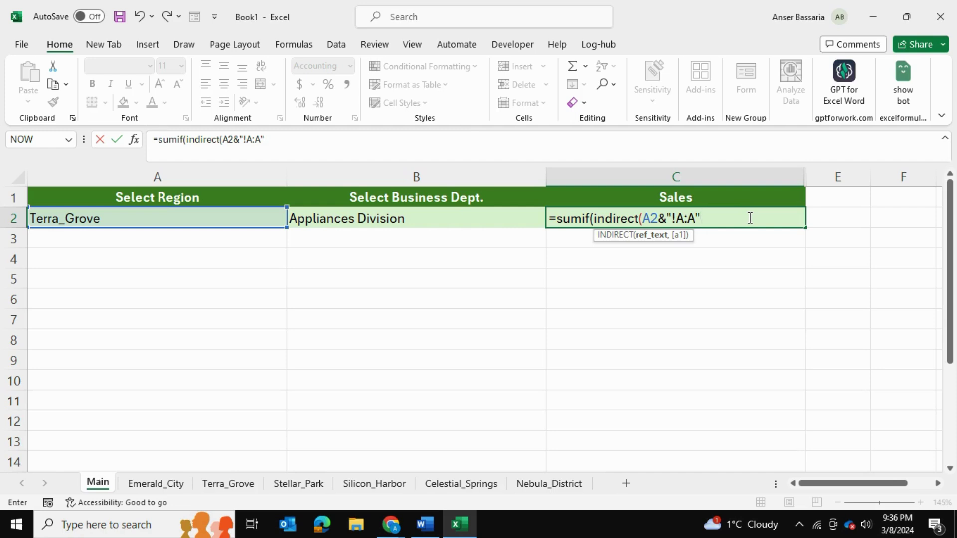
pyautogui.write('),')
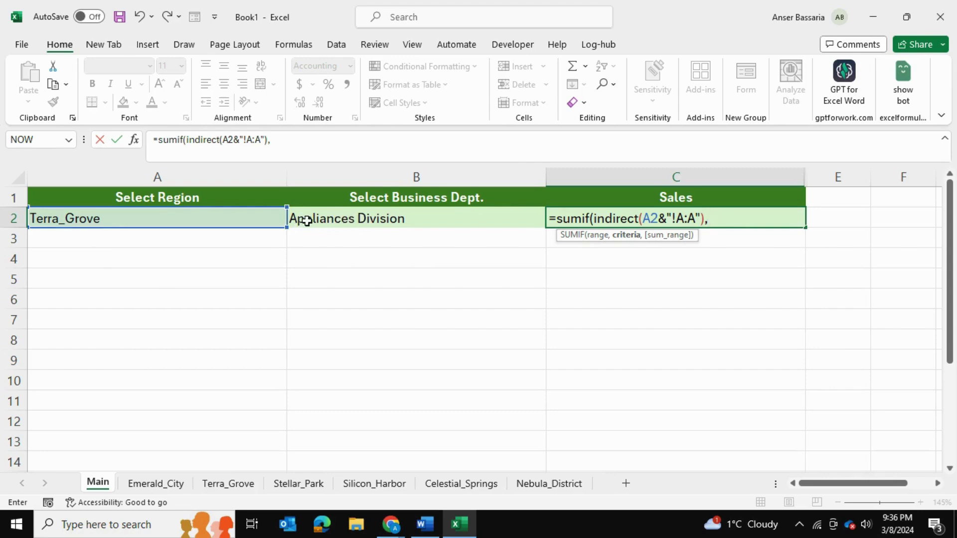
# Add B2 as the criterion and begin ,indirect( for the sum range
pyautogui.click(357, 220)
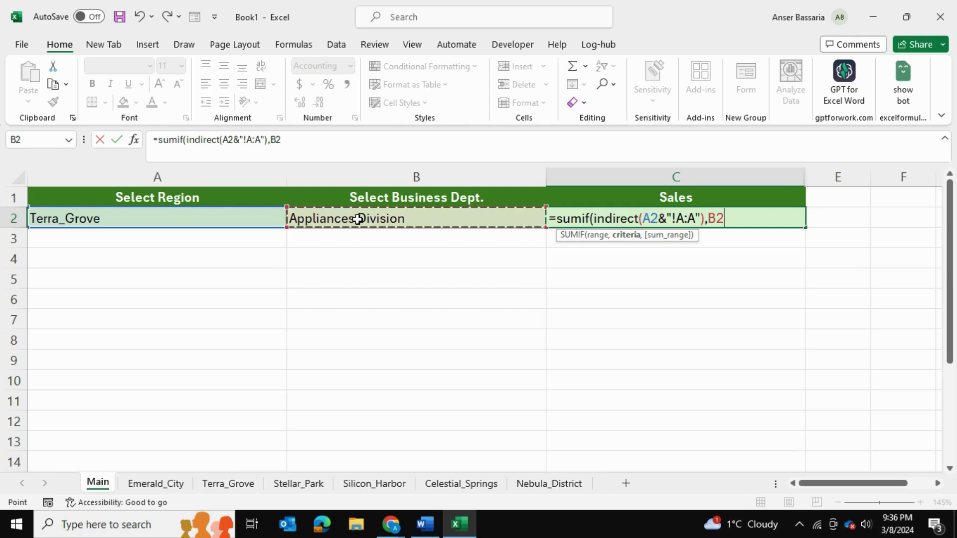
pyautogui.write(',')
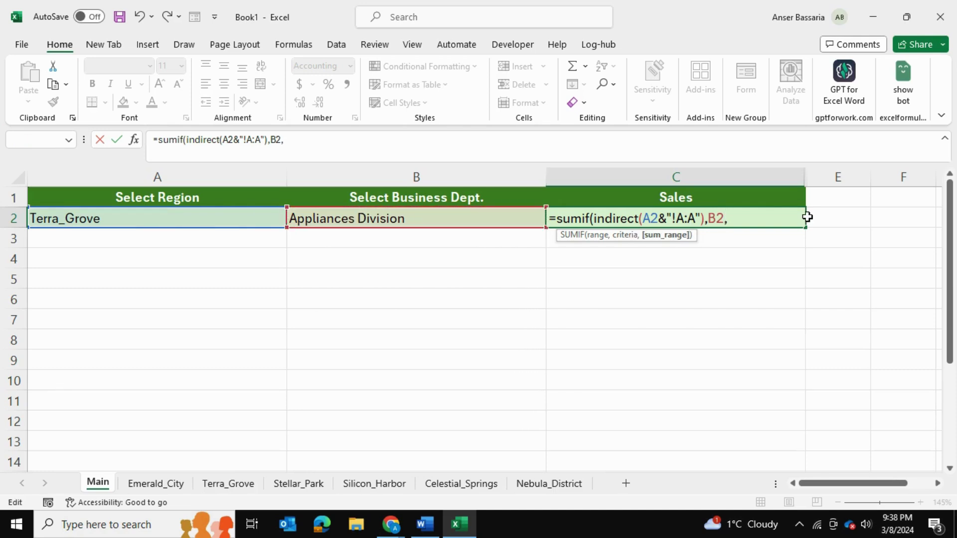
pyautogui.write('indirect(')
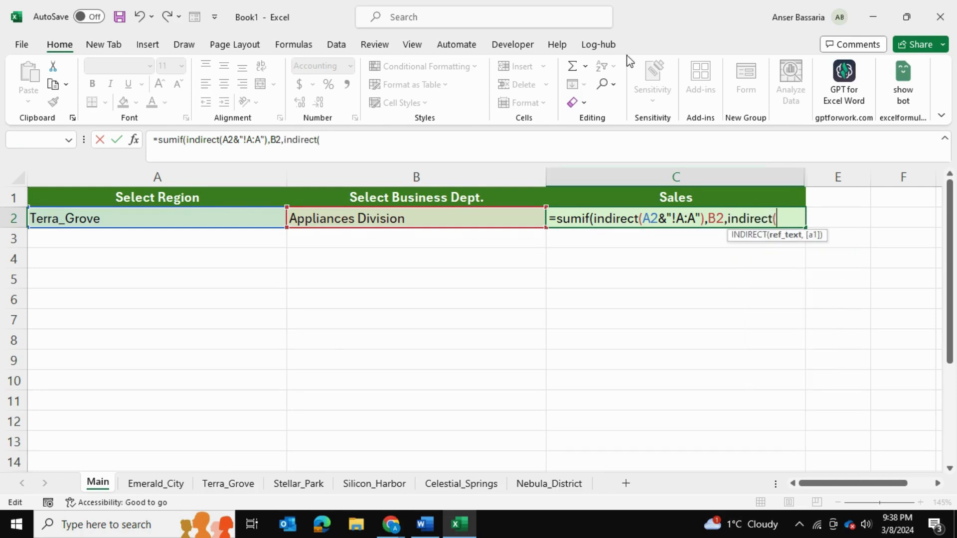
# Finish the sum range with A2&"!B:B")) and commit the formula, giving $221,195.00
pyautogui.click(72, 215)
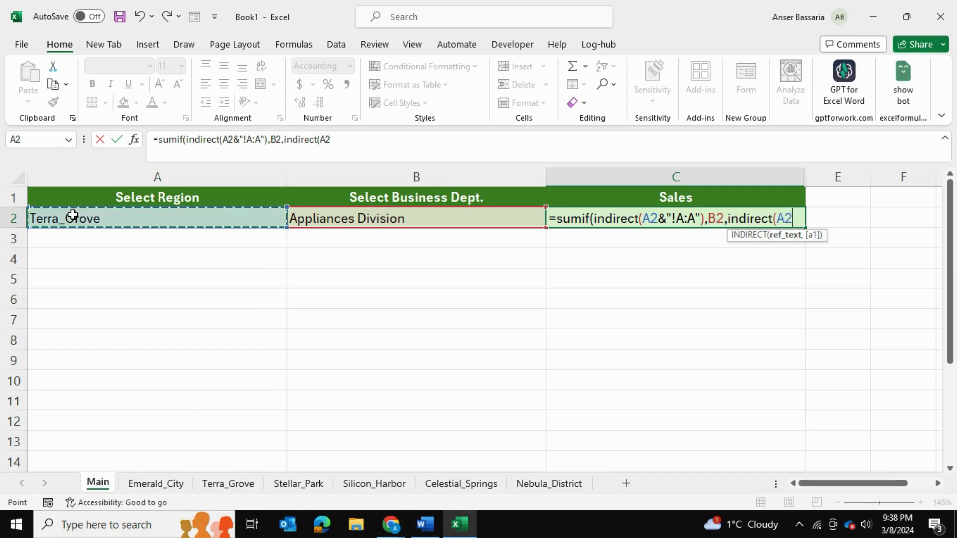
pyautogui.write('&')
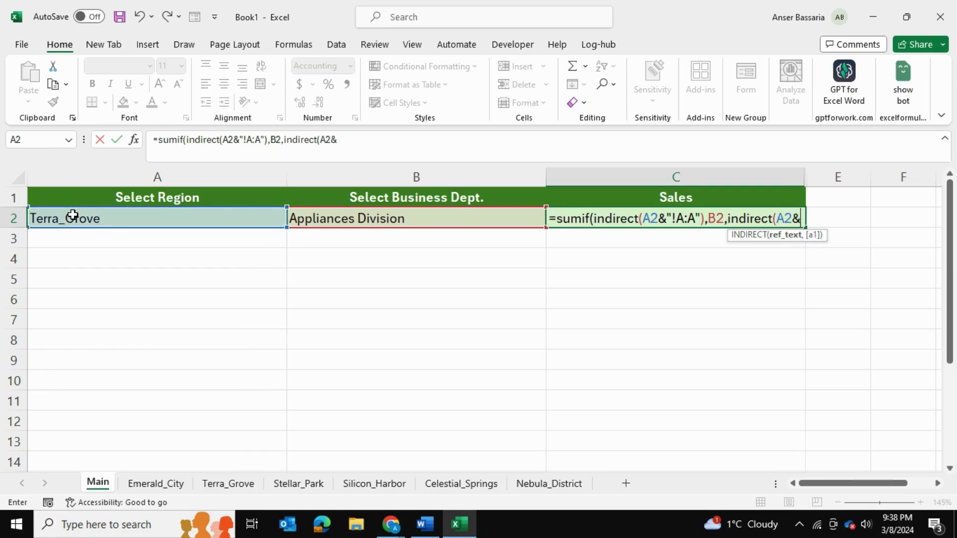
pyautogui.write('"')
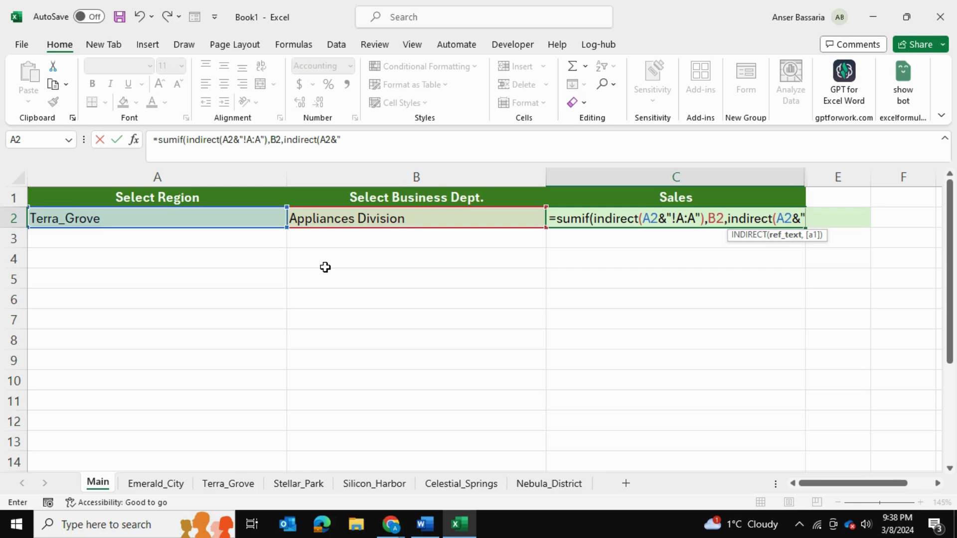
pyautogui.write('!B:B')
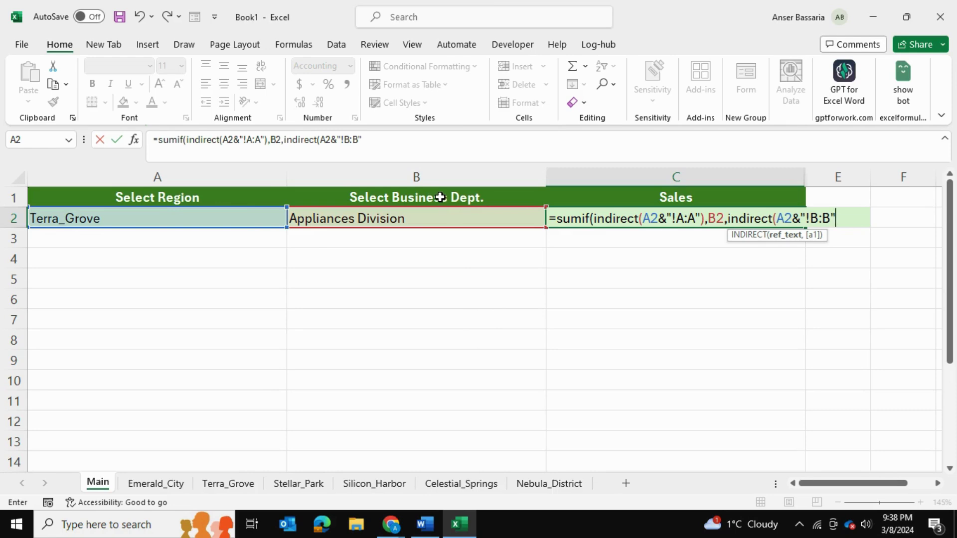
pyautogui.write('))')
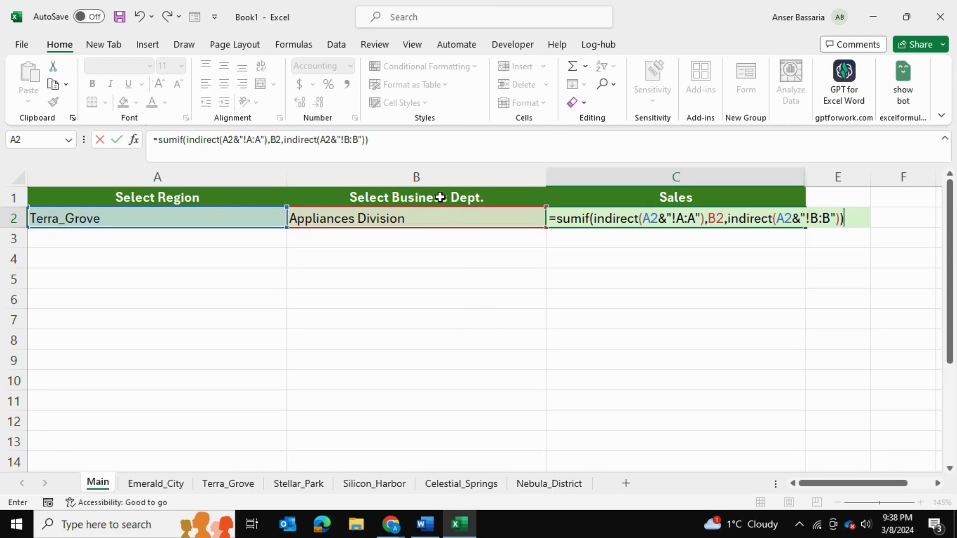
pyautogui.press('Return')
pyautogui.click(683, 217)
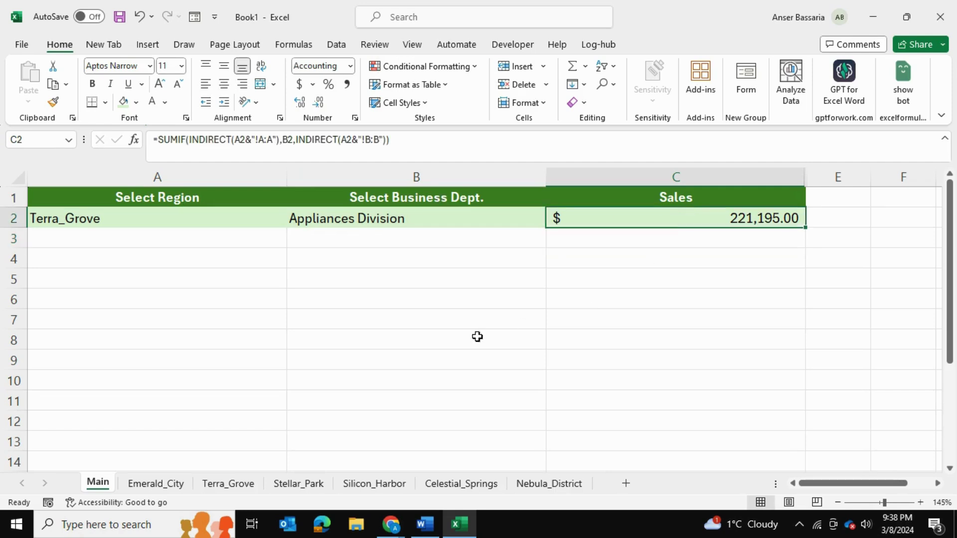
# Review C2's SUMIF/INDIRECT formula in the formula bar and confirm it unchanged
pyautogui.click(406, 276)
pyautogui.click(621, 217)
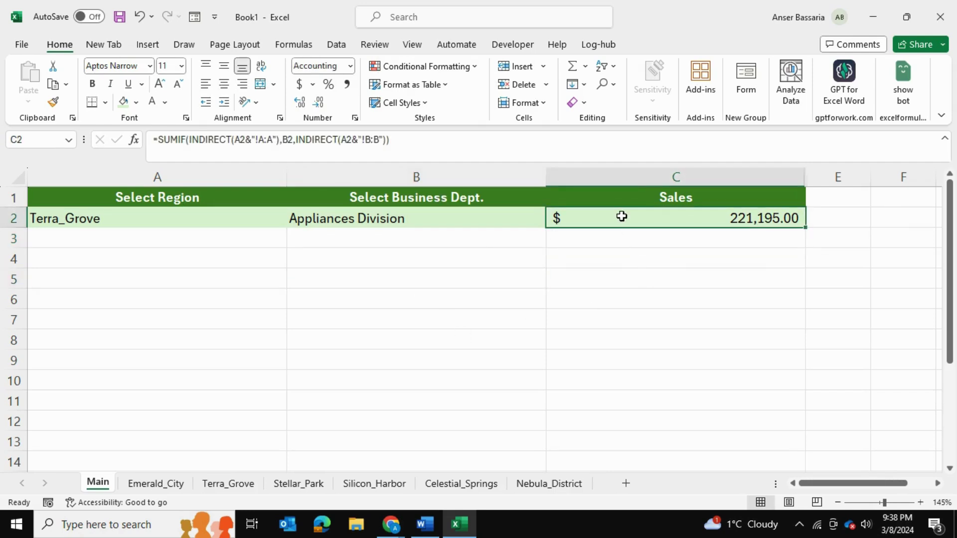
pyautogui.doubleClick(379, 143)
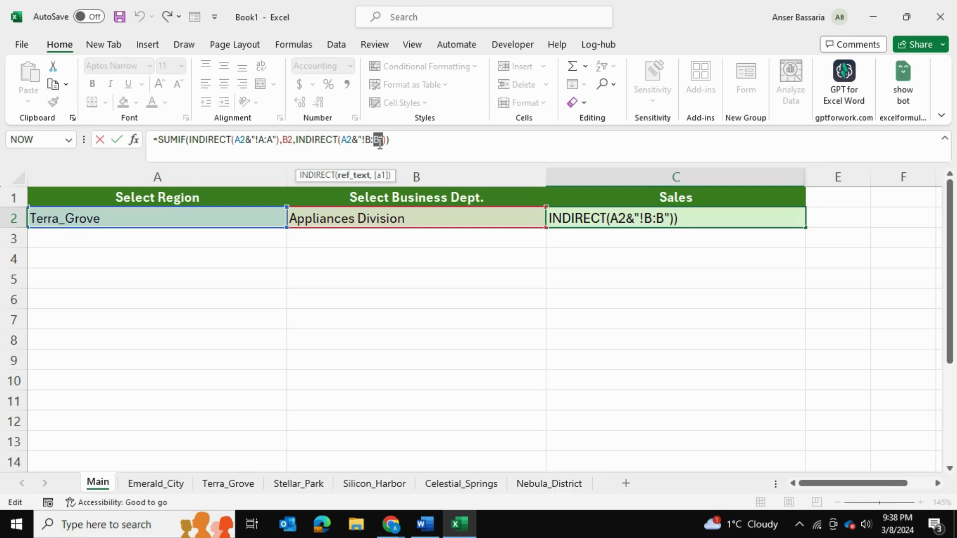
pyautogui.hotkey('ctrl', 'Return')
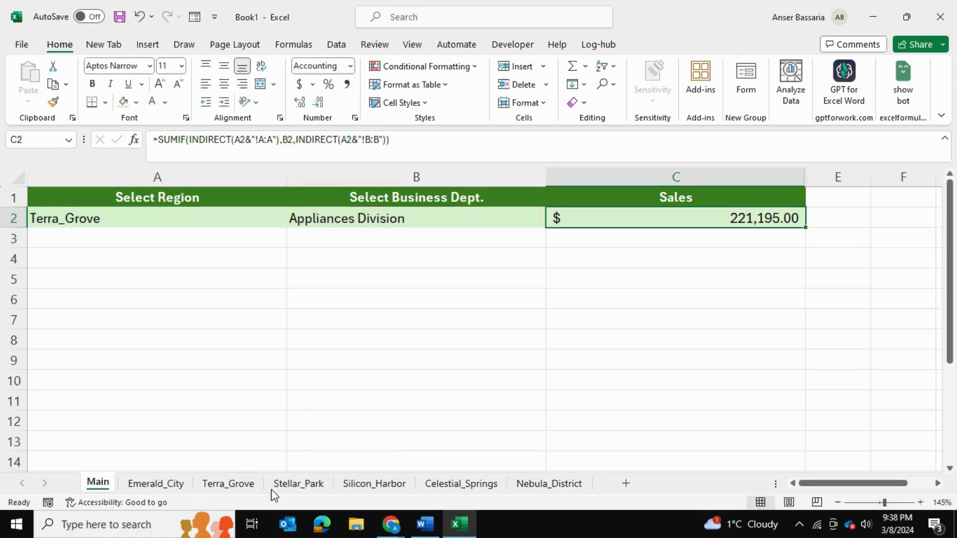
# Check the Silicon_Harbor Sales column, then recheck and confirm C2's formula on Main
pyautogui.click(390, 484)
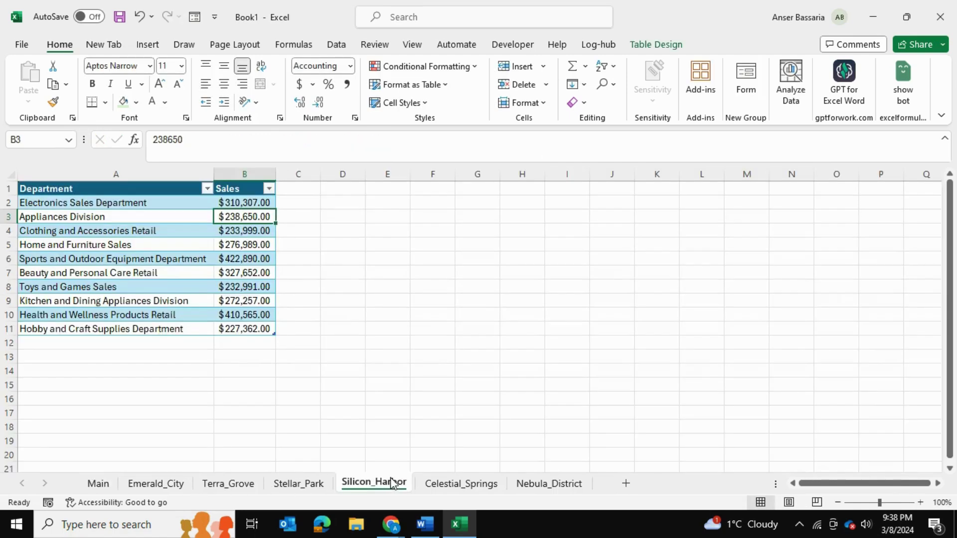
pyautogui.click(252, 168)
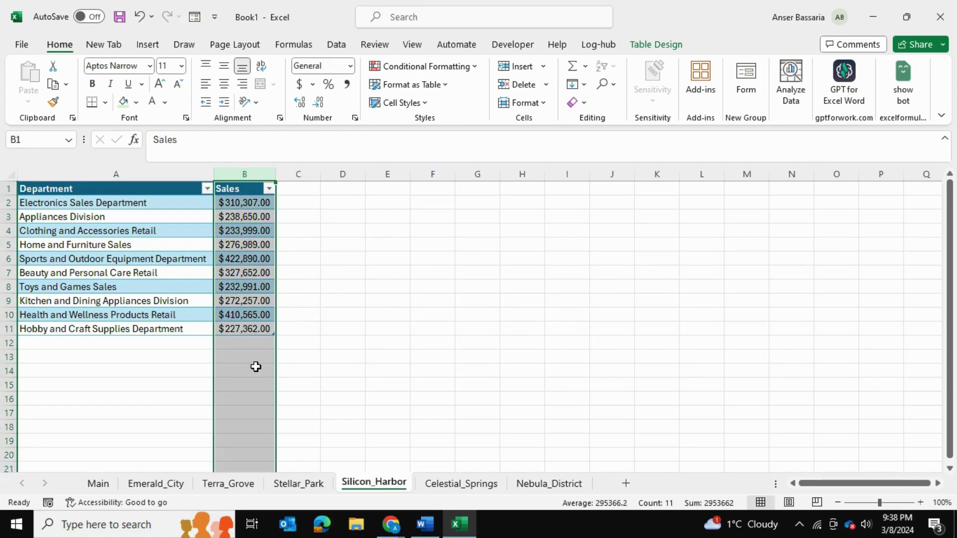
pyautogui.click(98, 483)
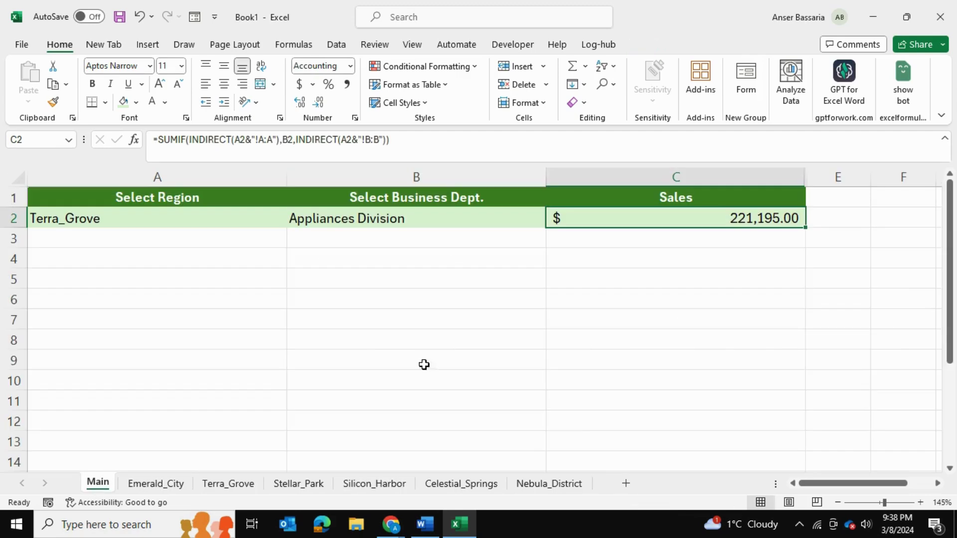
pyautogui.click(289, 141)
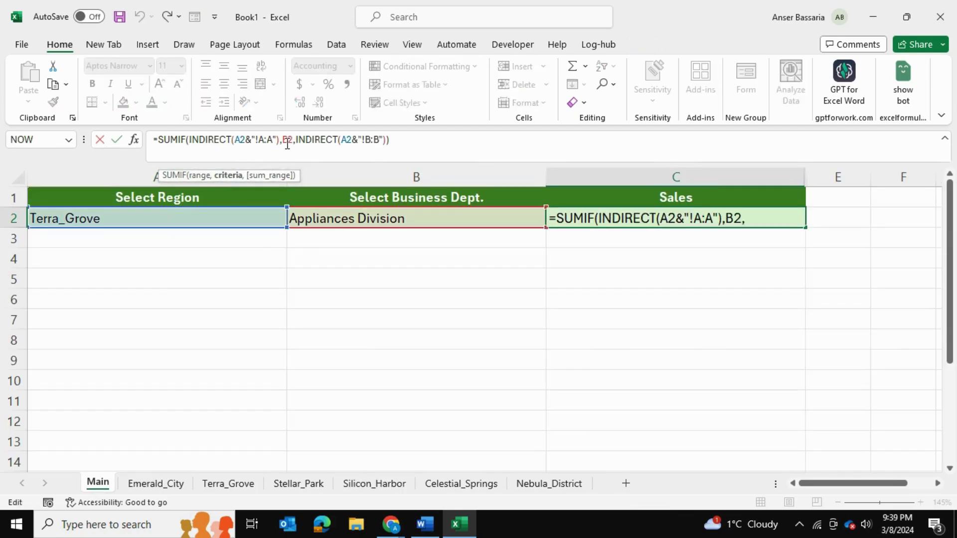
pyautogui.hotkey('ctrl', 'Return')
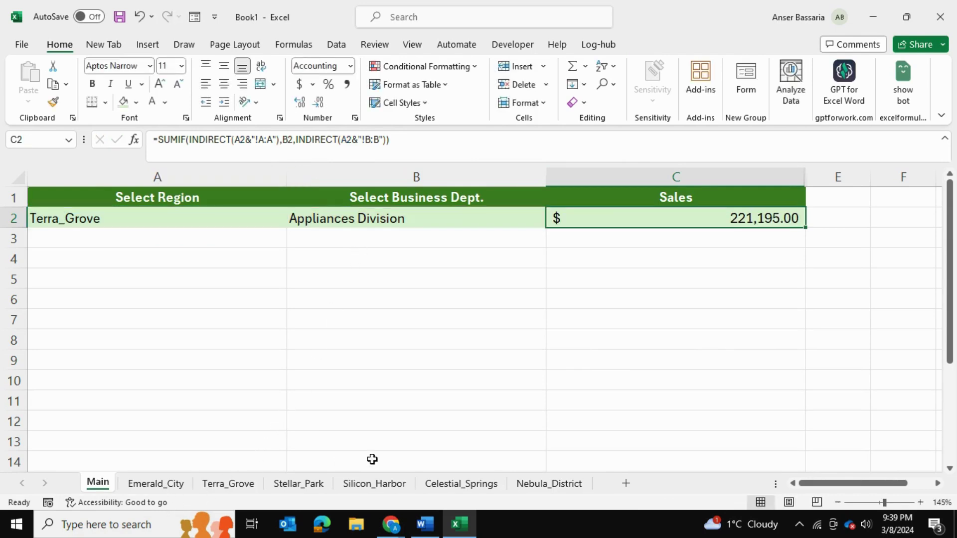
pyautogui.click(344, 219)
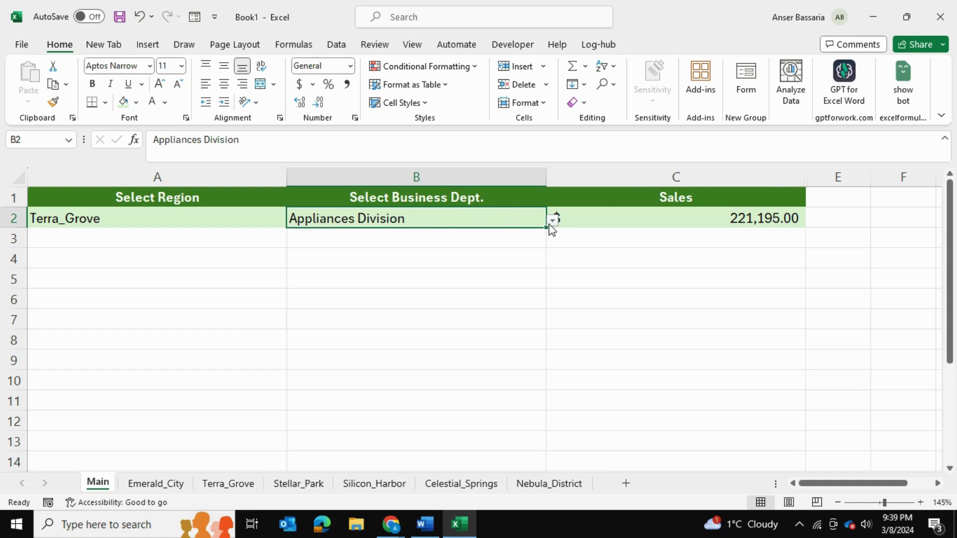
pyautogui.click(386, 494)
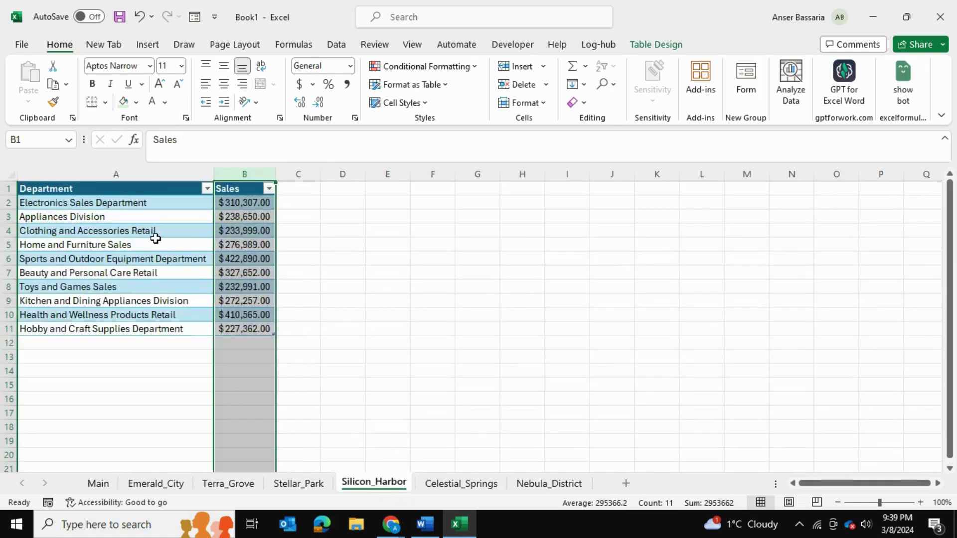
pyautogui.click(430, 246)
pyautogui.click(99, 219)
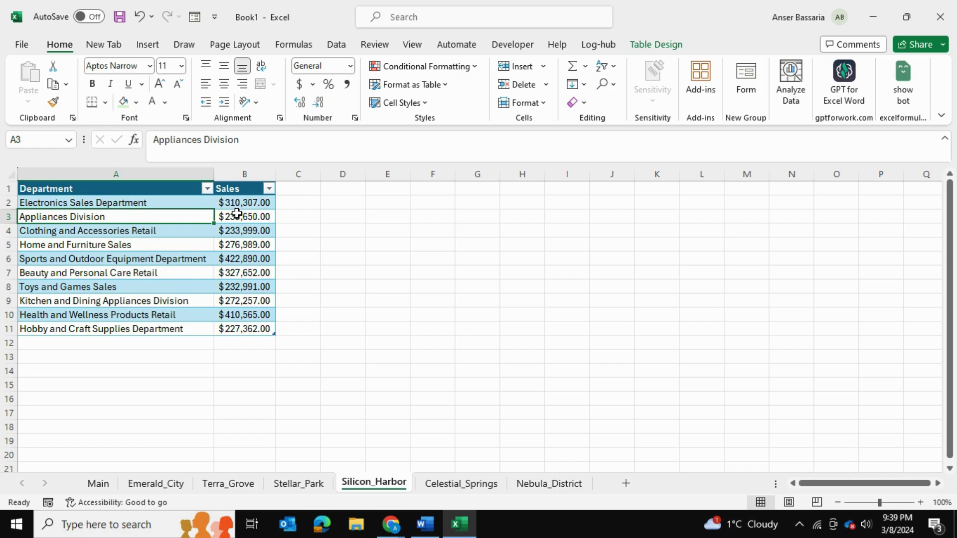
pyautogui.click(105, 488)
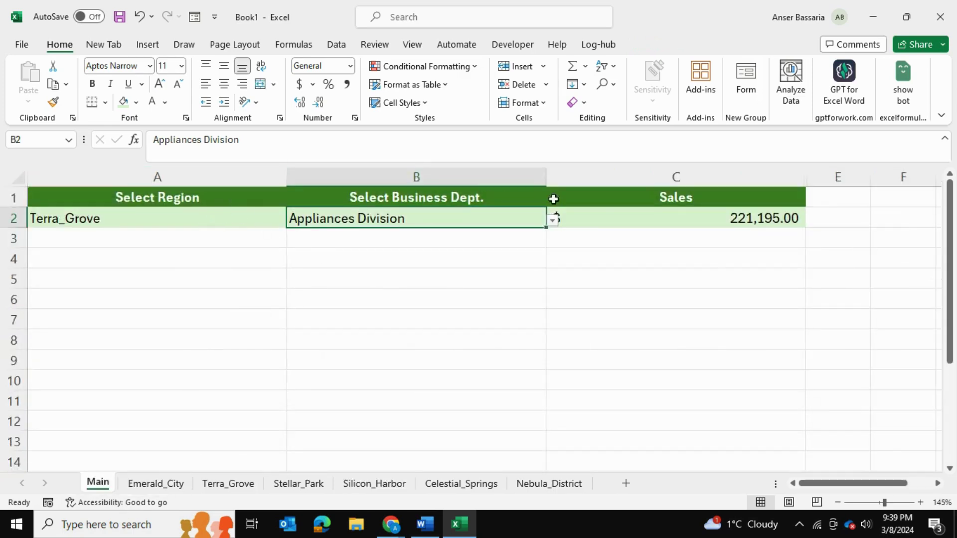
pyautogui.click(599, 215)
pyautogui.click(225, 142)
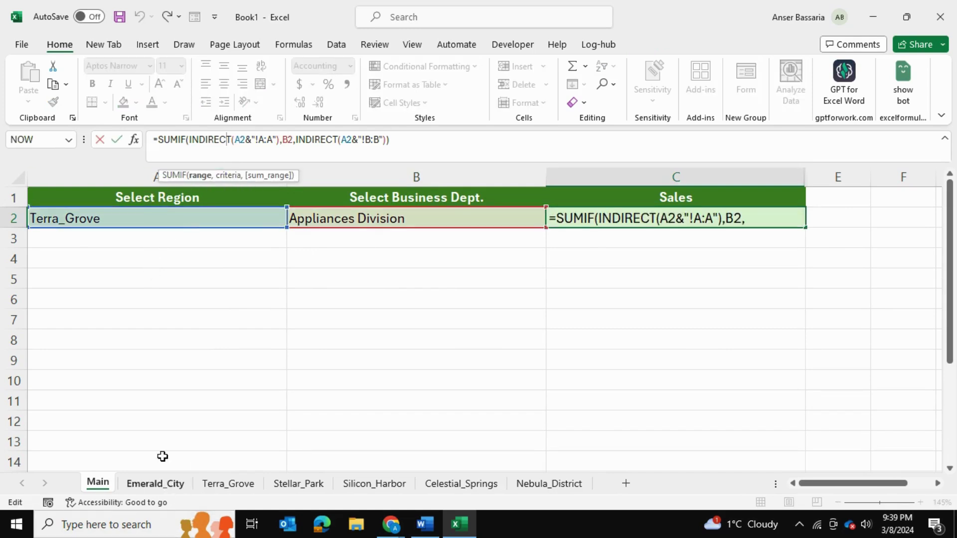
pyautogui.hotkey('ctrl', 'Return')
pyautogui.click(225, 483)
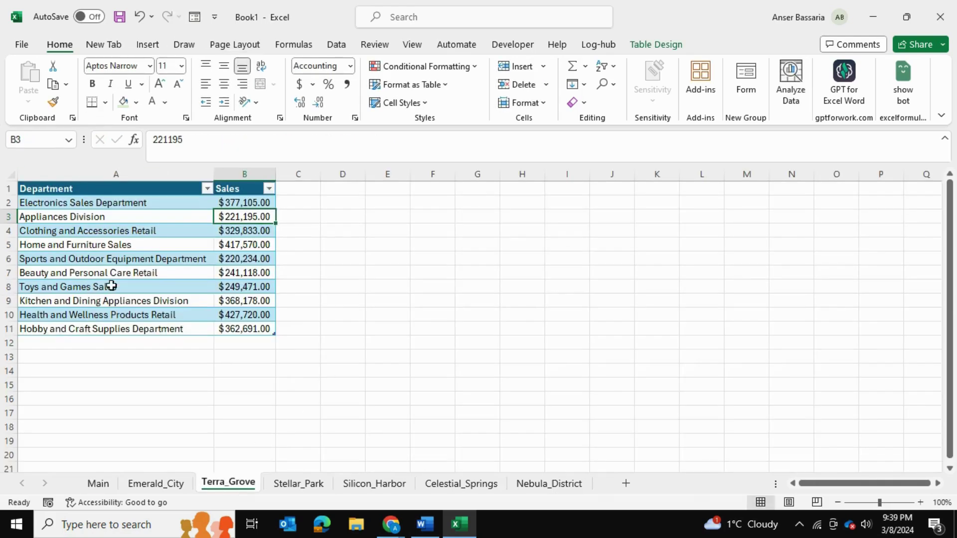
pyautogui.click(92, 233)
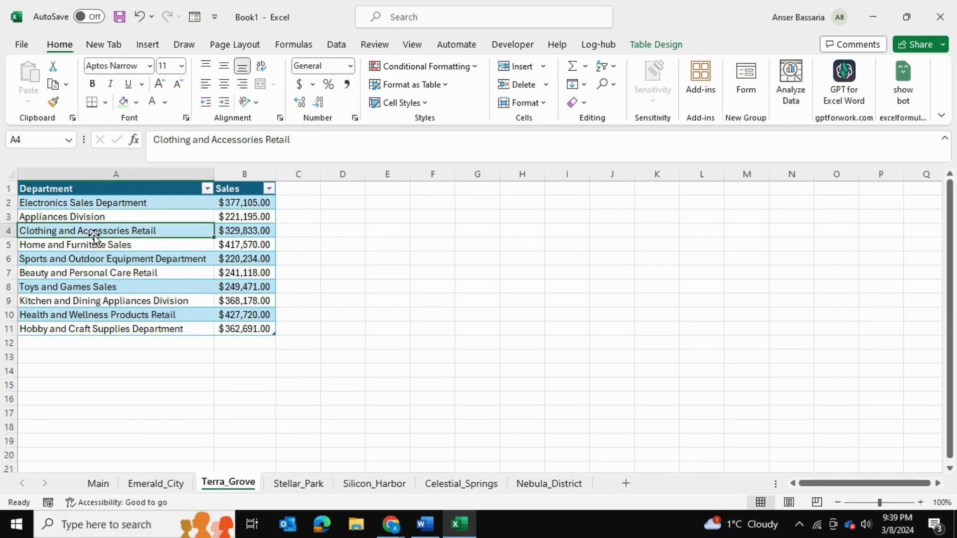
pyautogui.click(248, 231)
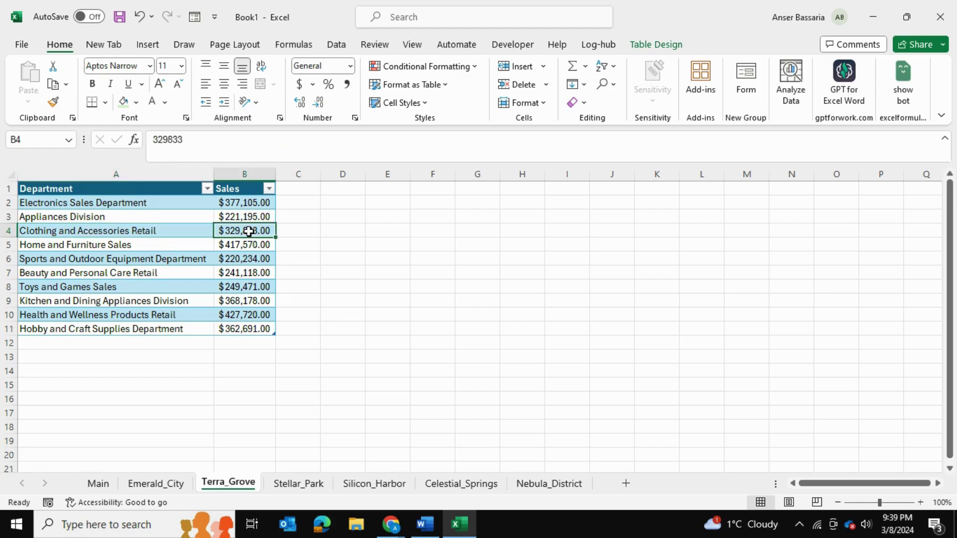
pyautogui.click(98, 484)
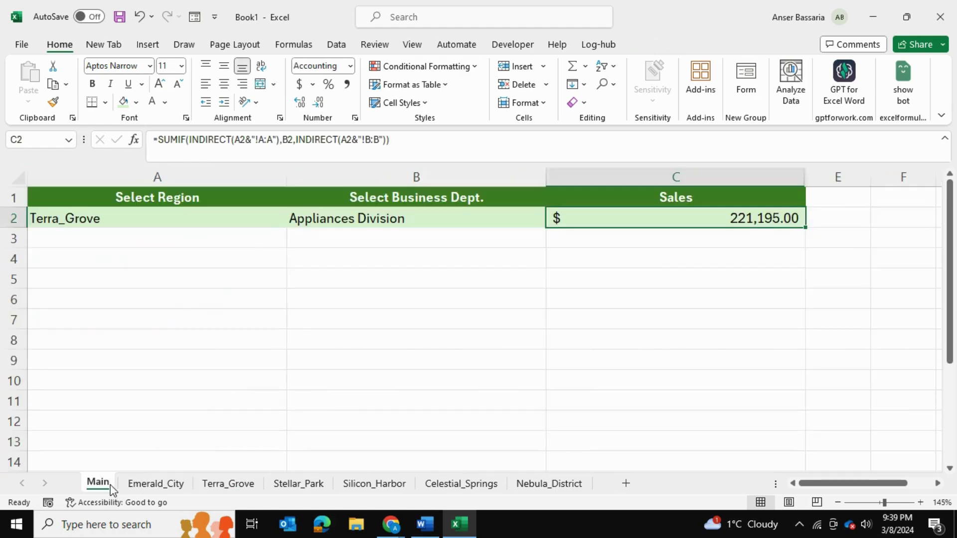
# Set A2 to Nebula_District and B2 to Clothing and Accessories Retail, giving 338,203.00
pyautogui.click(126, 215)
pyautogui.click(292, 219)
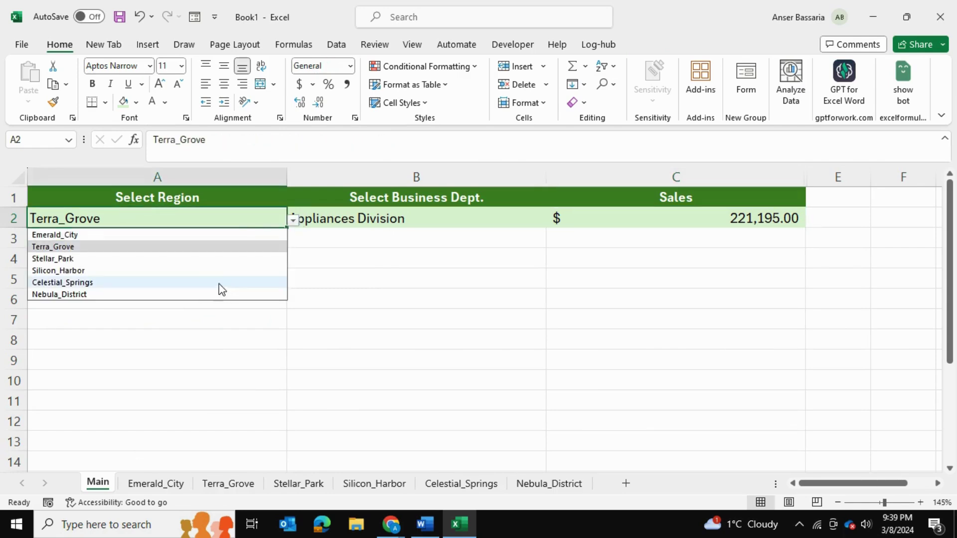
pyautogui.click(135, 294)
pyautogui.click(135, 294)
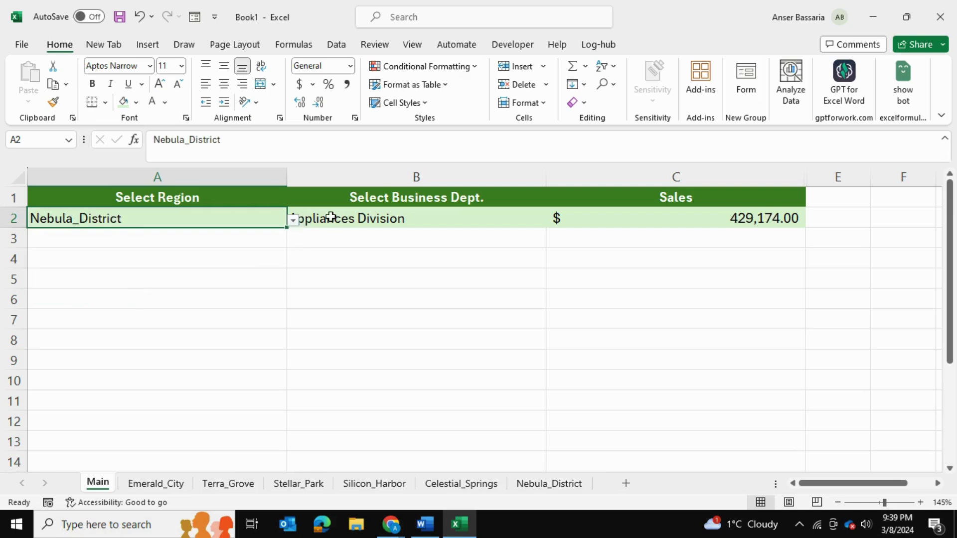
pyautogui.click(341, 220)
pyautogui.click(552, 220)
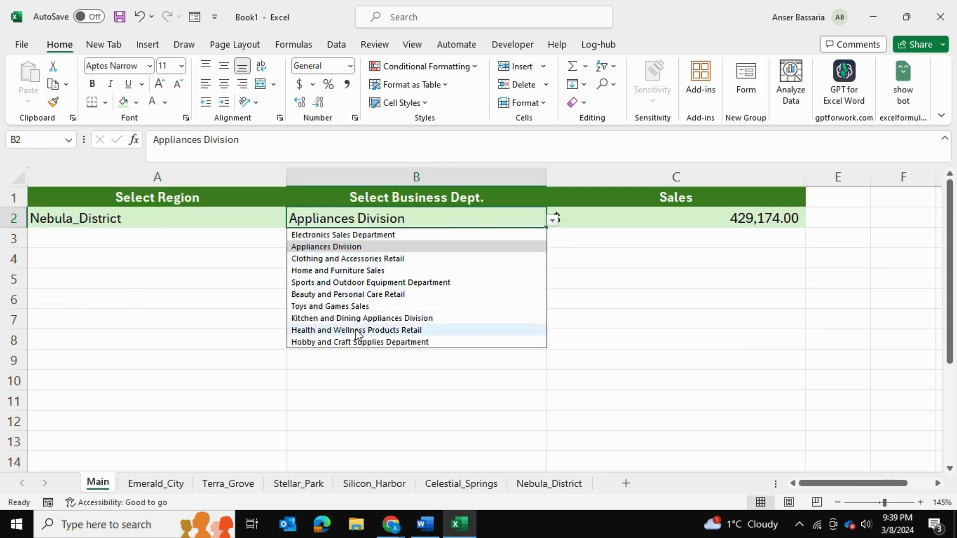
pyautogui.click(350, 259)
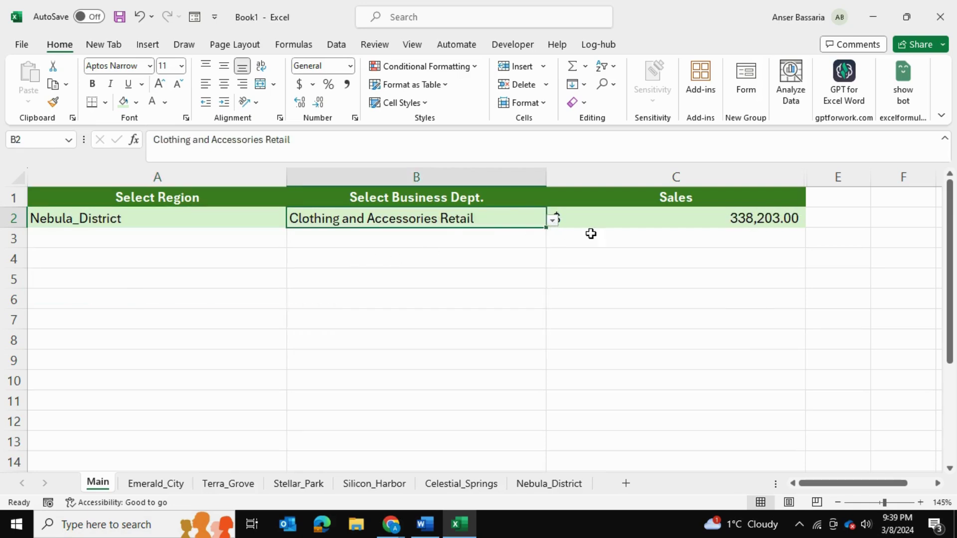
pyautogui.click(642, 222)
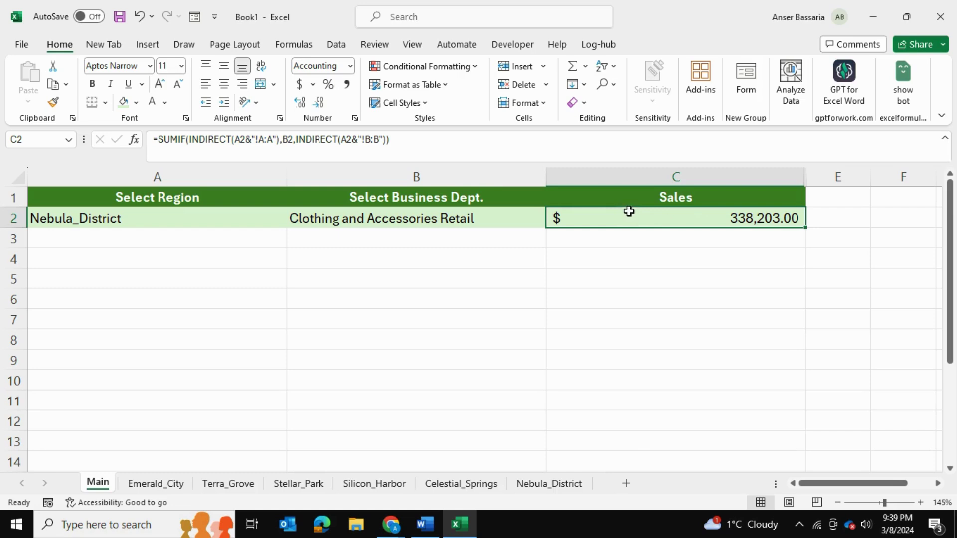
# Verify 338,203.00 on the Nebula_District sheet and widen its column B
pyautogui.click(528, 486)
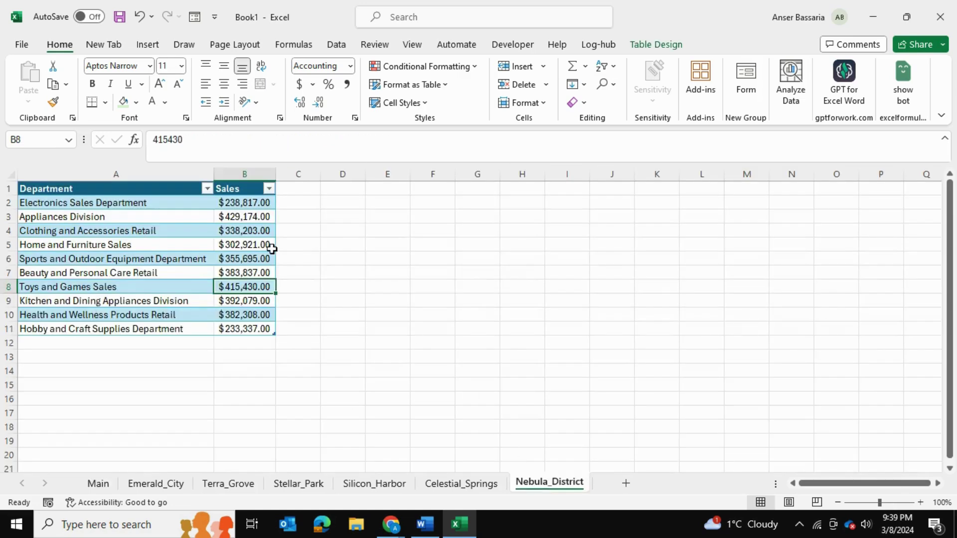
pyautogui.click(121, 230)
pyautogui.click(240, 229)
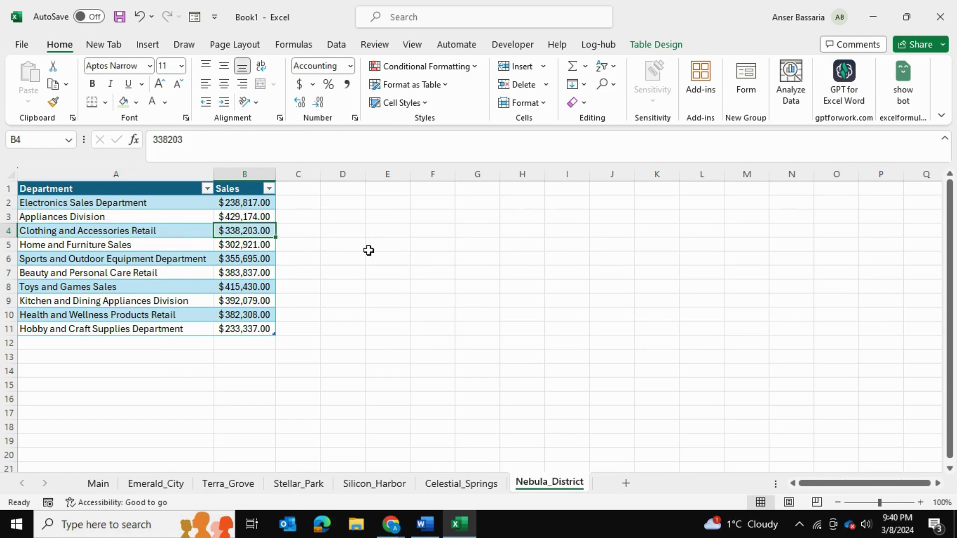
pyautogui.scroll(2, 333, 254)
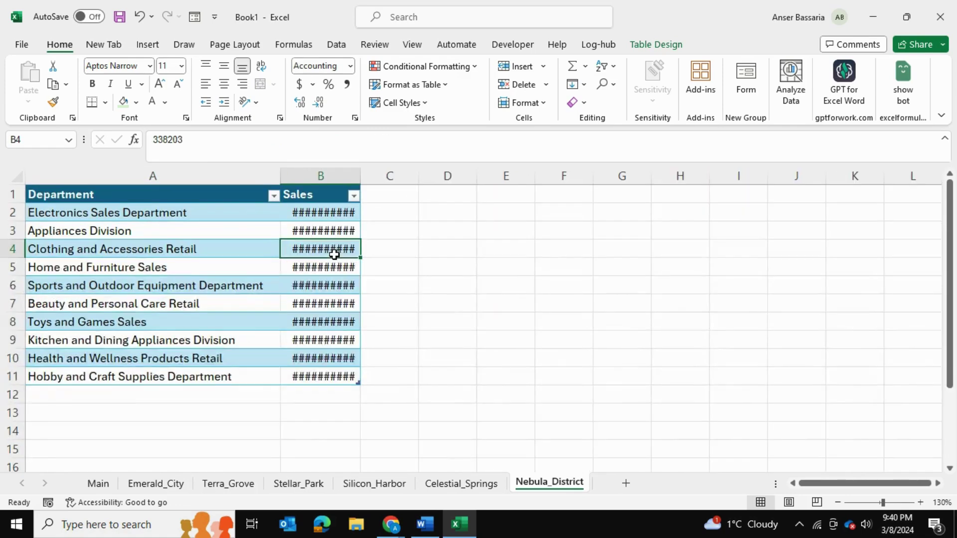
pyautogui.moveTo(360, 175); pyautogui.dragTo(419, 176)
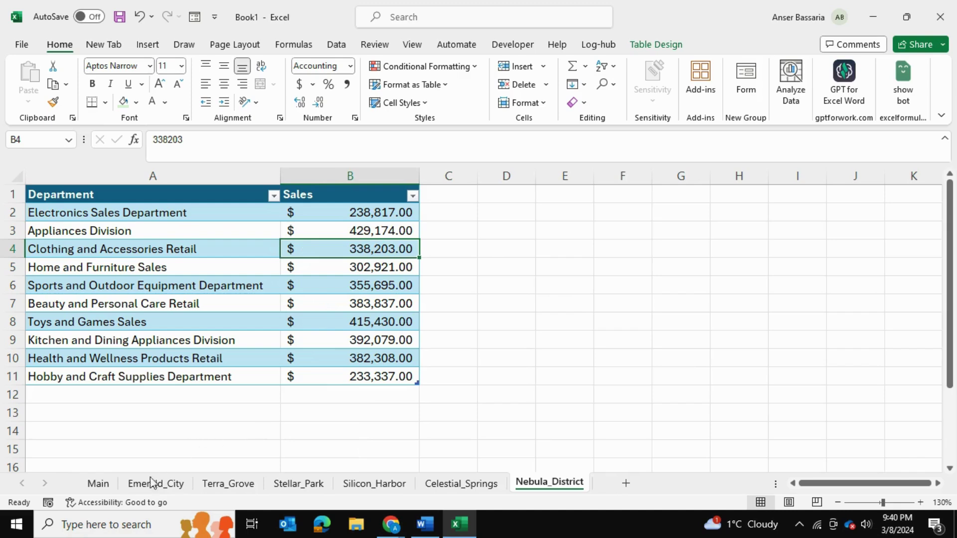
pyautogui.click(98, 483)
pyautogui.click(519, 314)
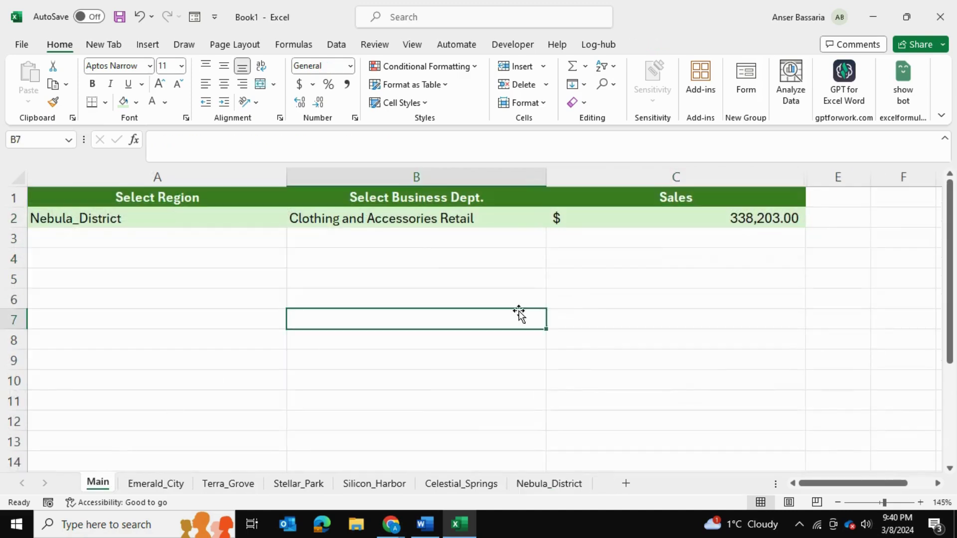
# Pick Silicon_Harbor and Sports and Outdoor Equipment Department for 422,890.00, widening column B to 299 pixels
pyautogui.click(576, 224)
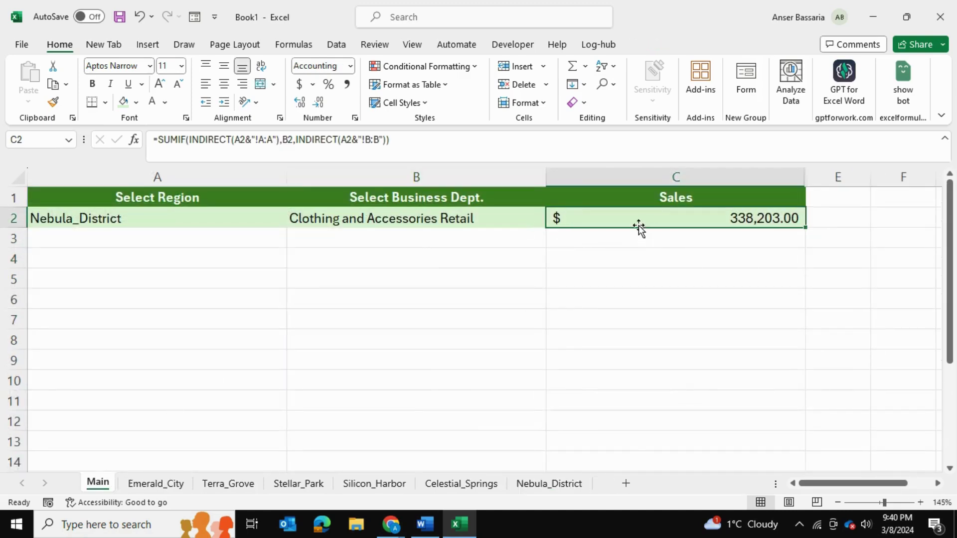
pyautogui.click(536, 222)
pyautogui.click(553, 217)
pyautogui.click(374, 280)
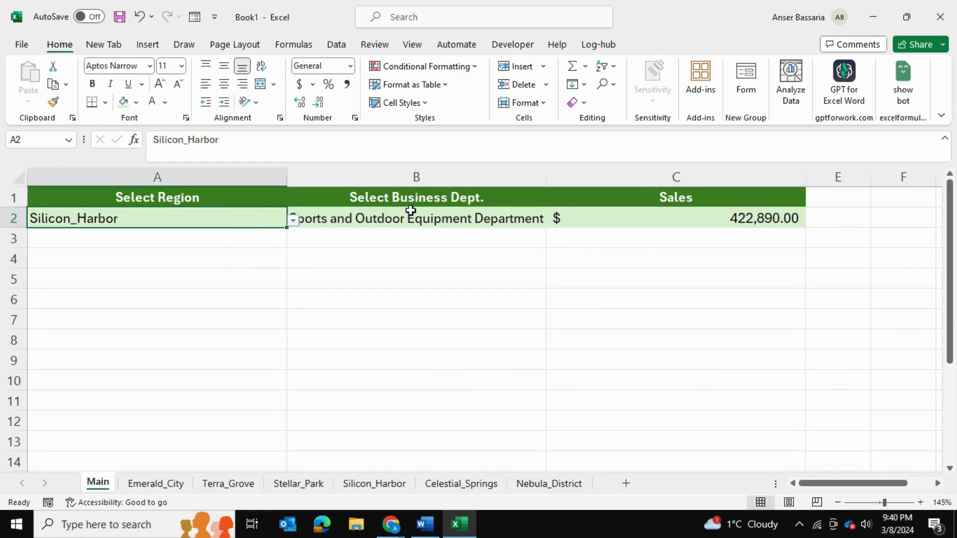
pyautogui.moveTo(546, 177); pyautogui.dragTo(596, 176)
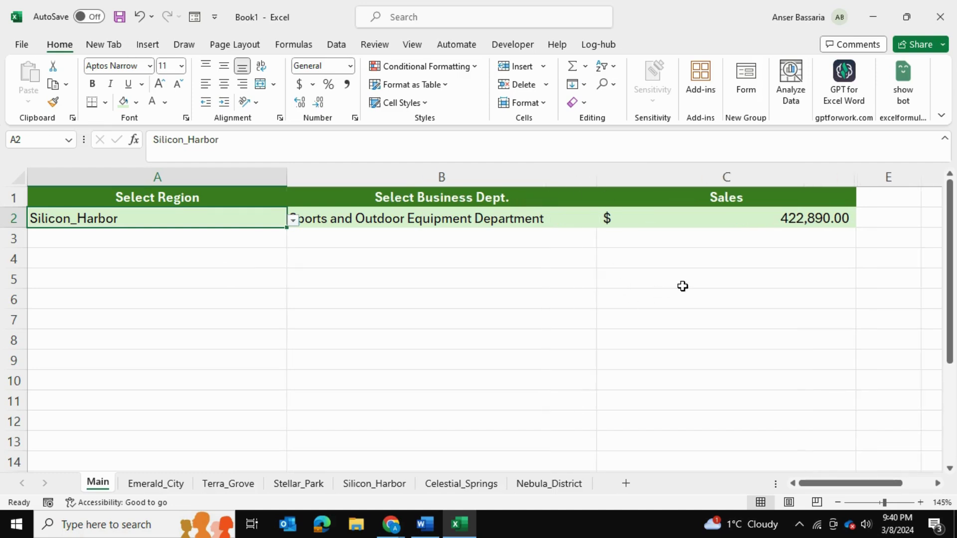
pyautogui.click(630, 278)
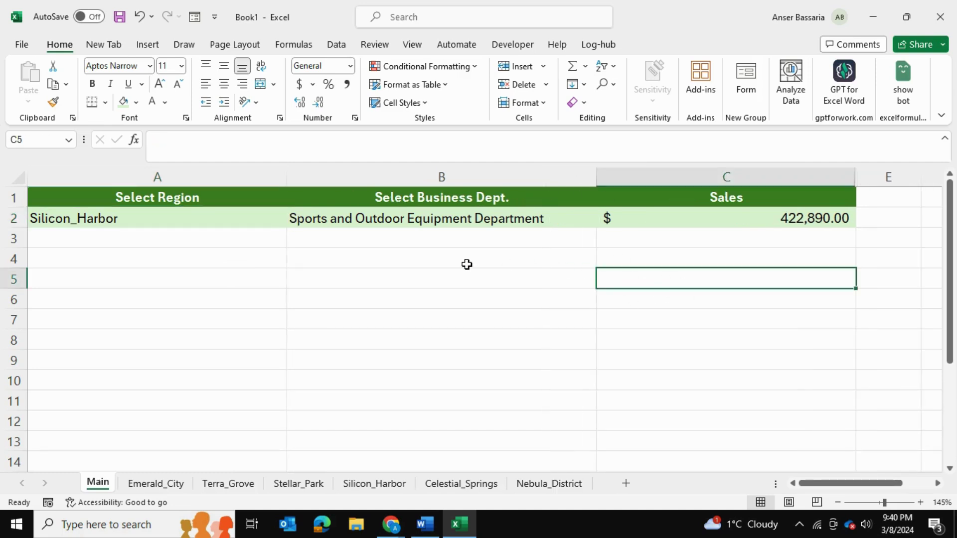